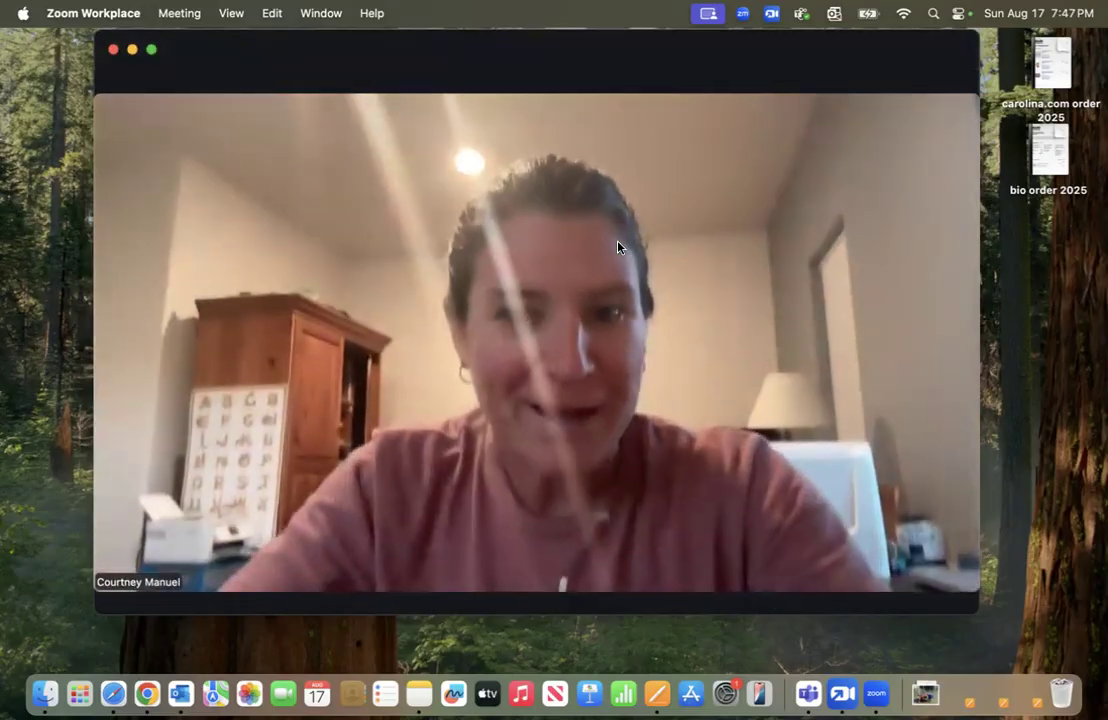
Step: Open the FACTS SIS home page in Safari and dismiss the student alerts
{"action": "left_click", "coordinate": [113, 694]}
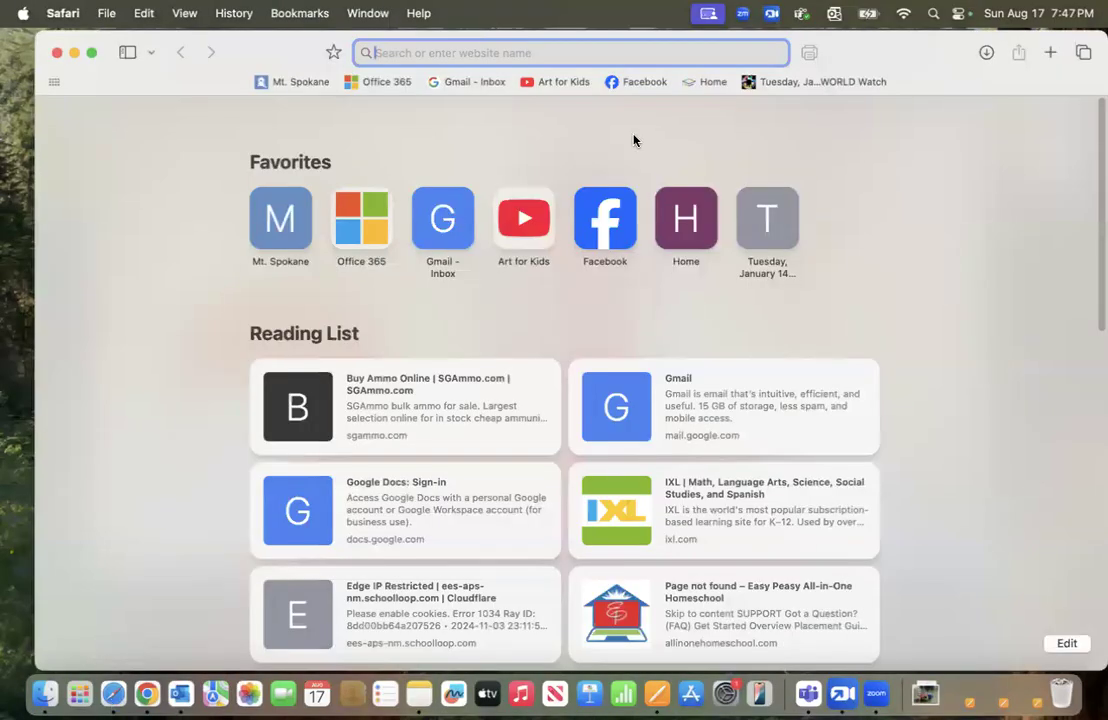
{"action": "left_click", "coordinate": [710, 82]}
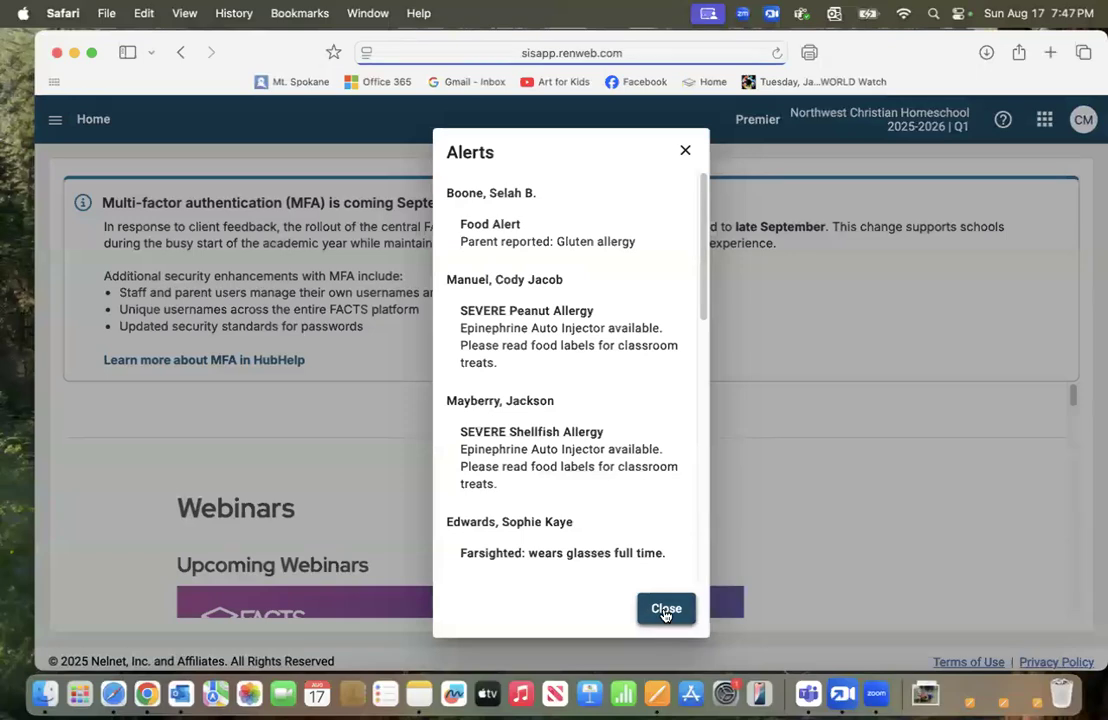
{"action": "left_click", "coordinate": [663, 608]}
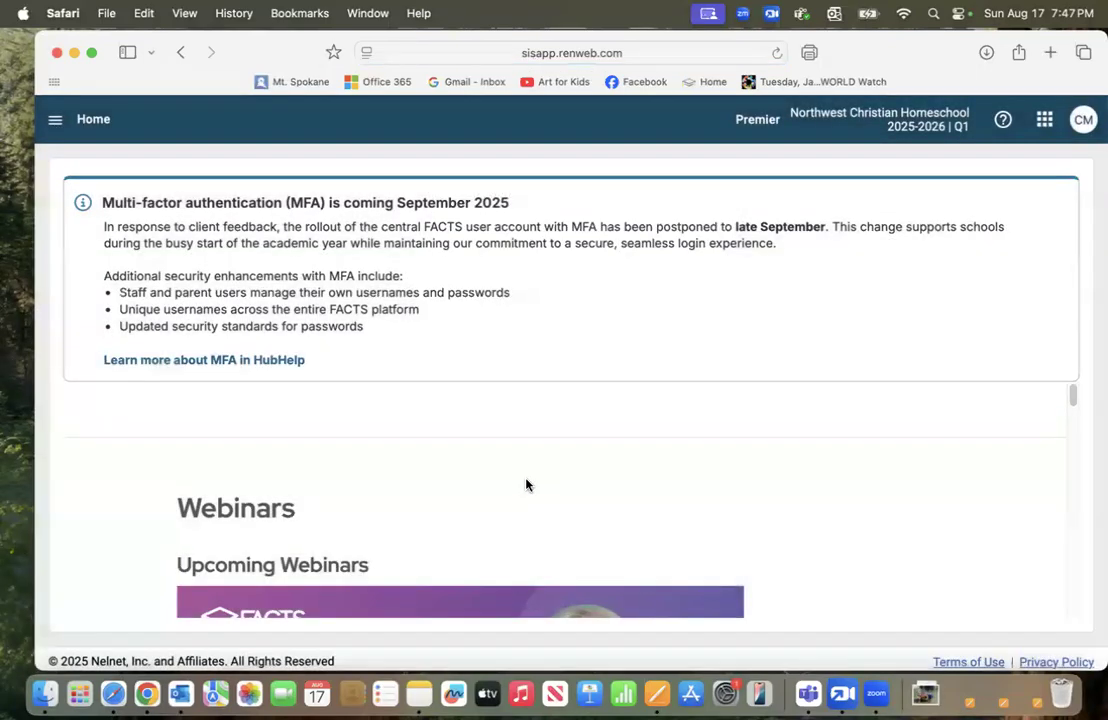
Step: Launch the Classroom app from the FACTS SIS home page
{"action": "left_click", "coordinate": [56, 119]}
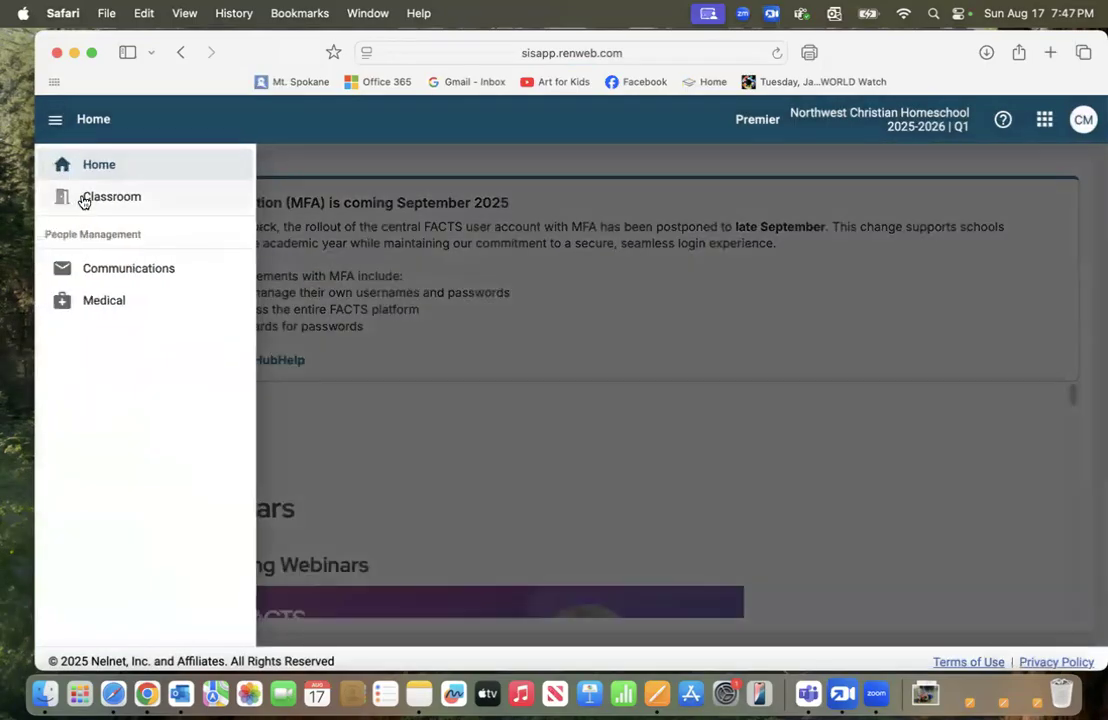
{"action": "left_click", "coordinate": [890, 295]}
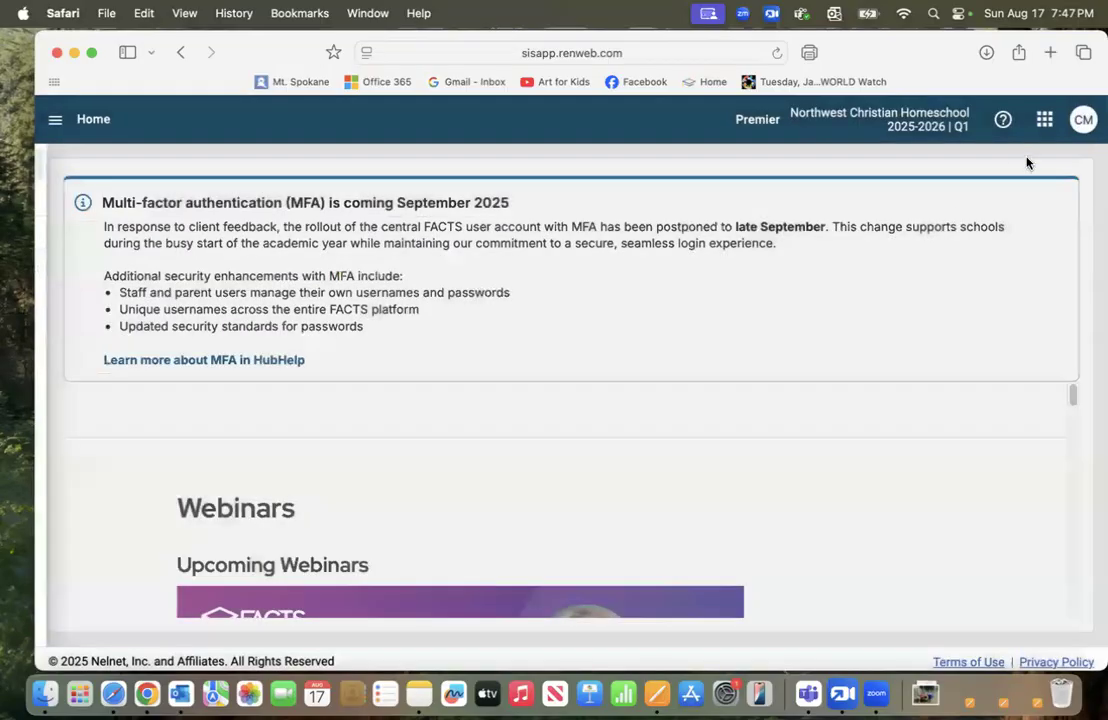
{"action": "left_click", "coordinate": [1044, 120]}
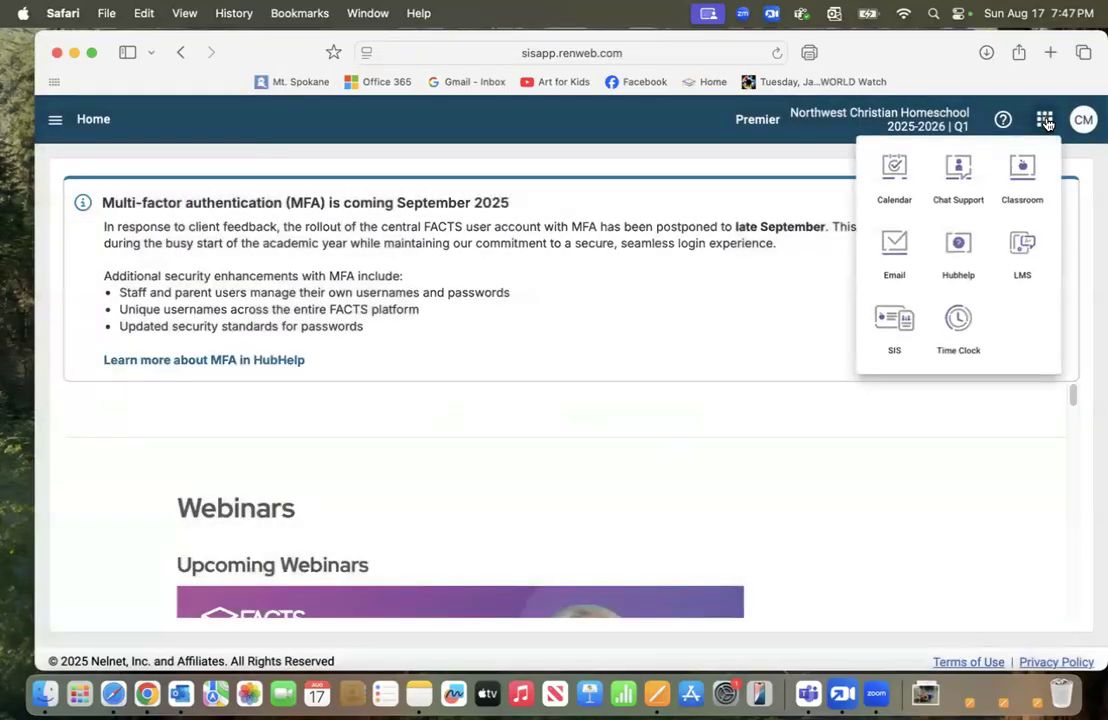
{"action": "left_click", "coordinate": [1024, 183]}
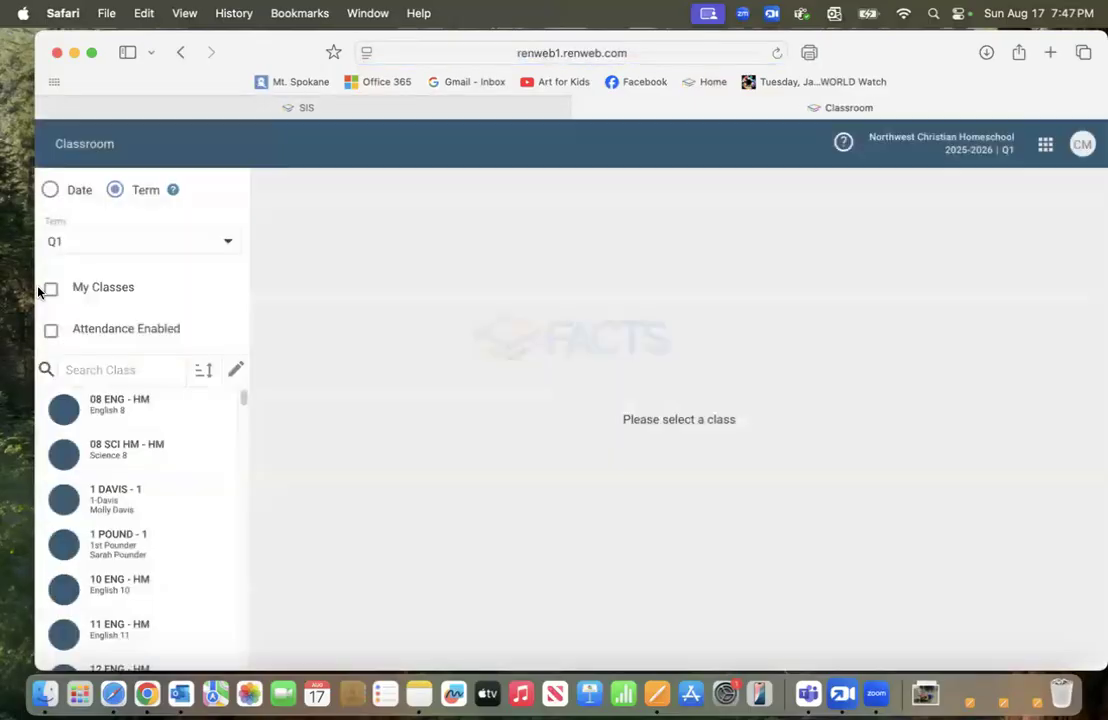
Step: Limit the class list to My Classes and open the gradebook of the BIO1060/1060L - 1st class
{"action": "left_click", "coordinate": [104, 295]}
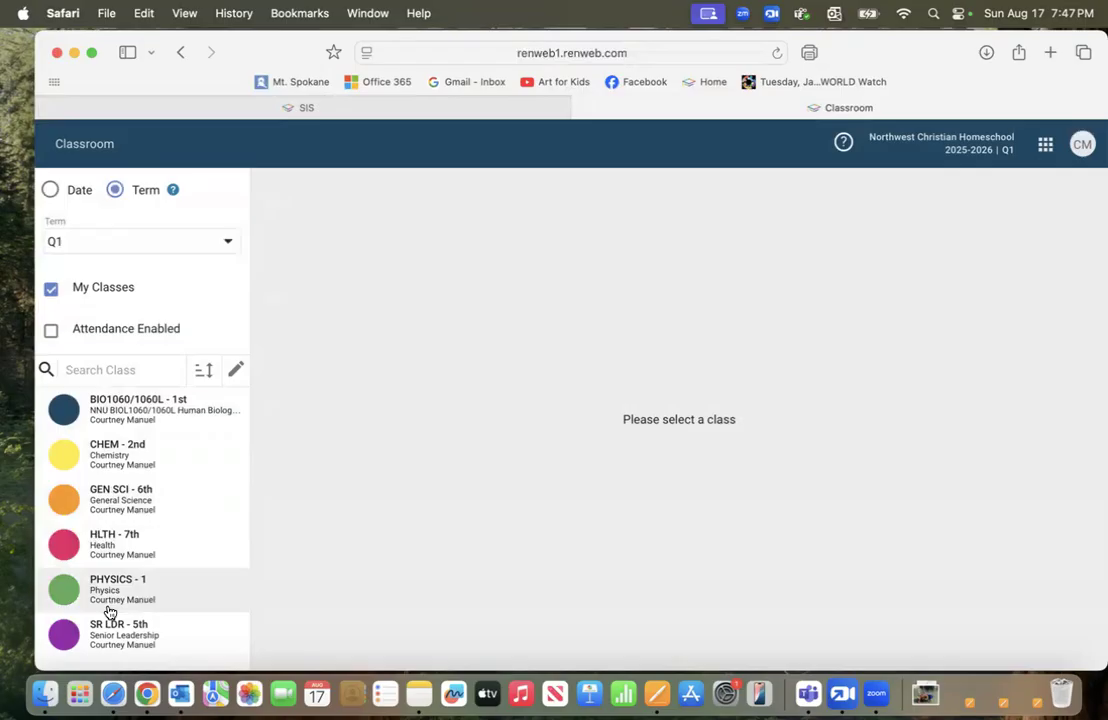
{"action": "left_click", "coordinate": [107, 646]}
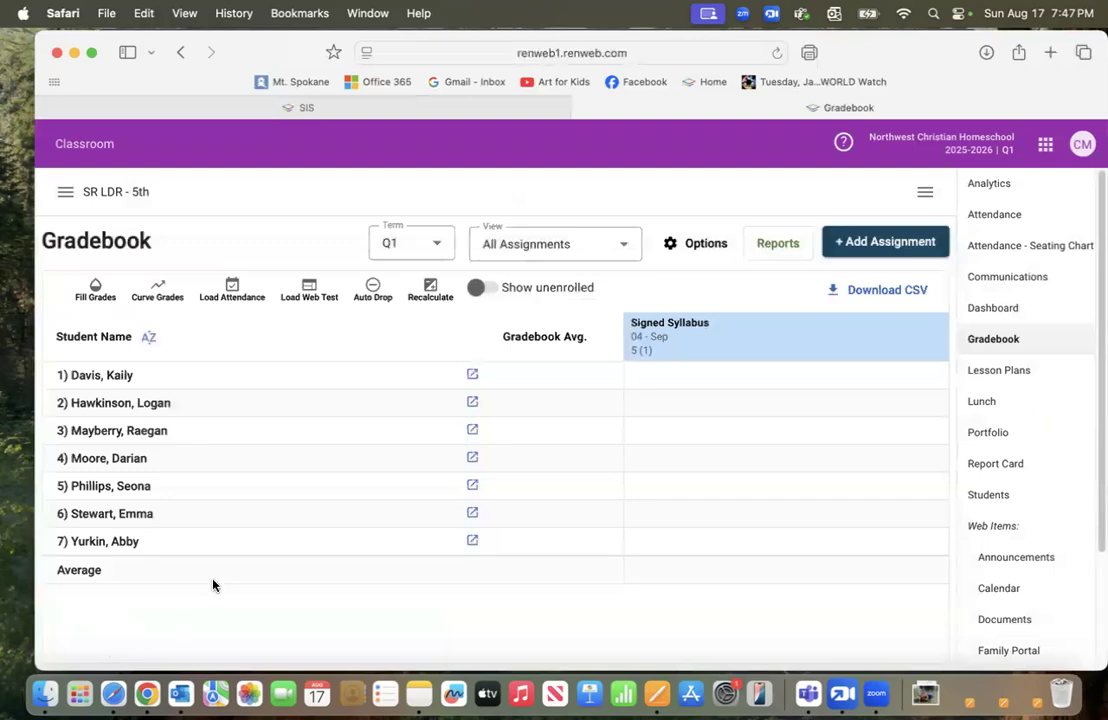
{"action": "left_click", "coordinate": [65, 193]}
{"action": "left_click", "coordinate": [92, 416]}
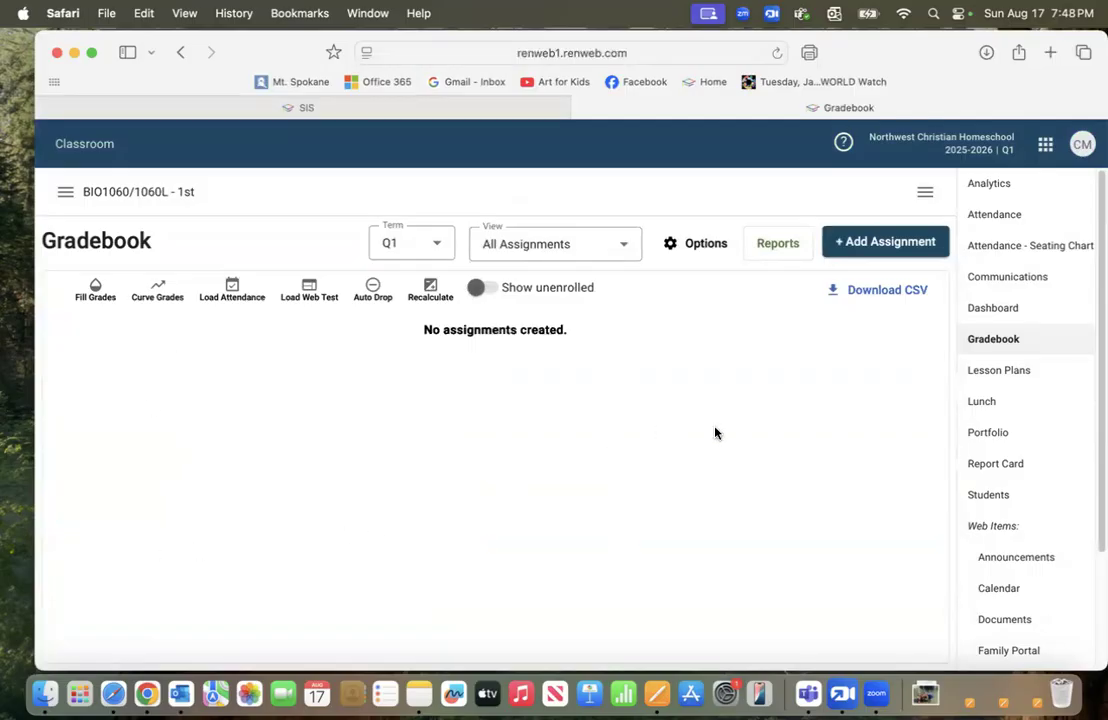
{"action": "left_click", "coordinate": [857, 244]}
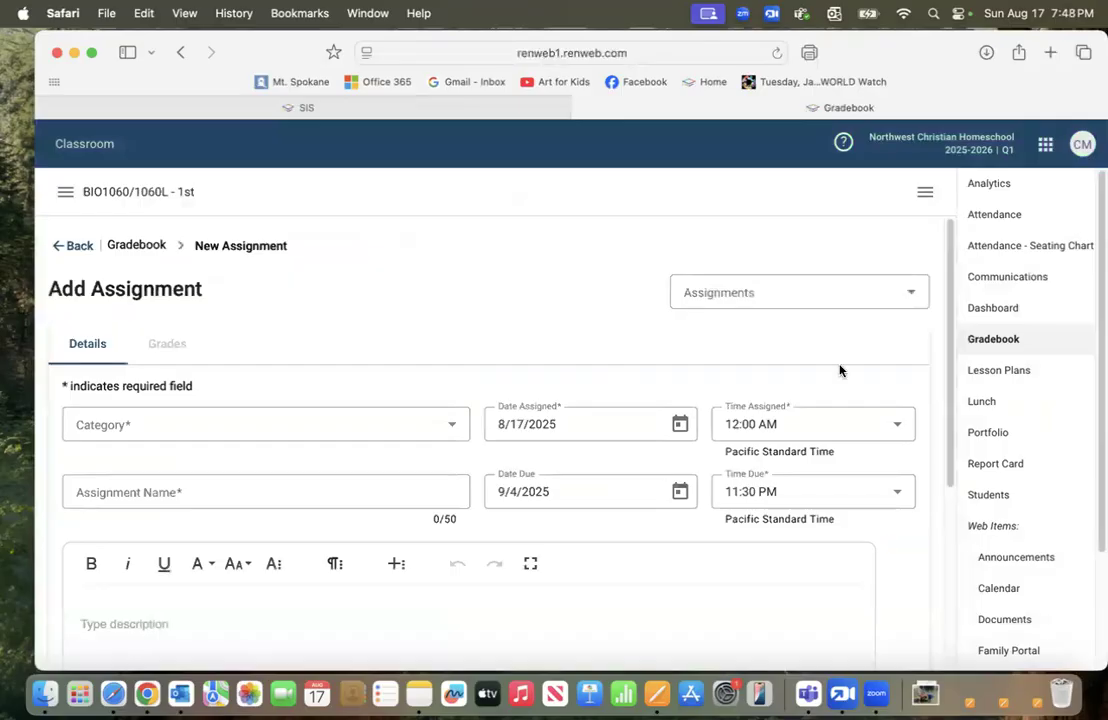
{"action": "left_click", "coordinate": [408, 435]}
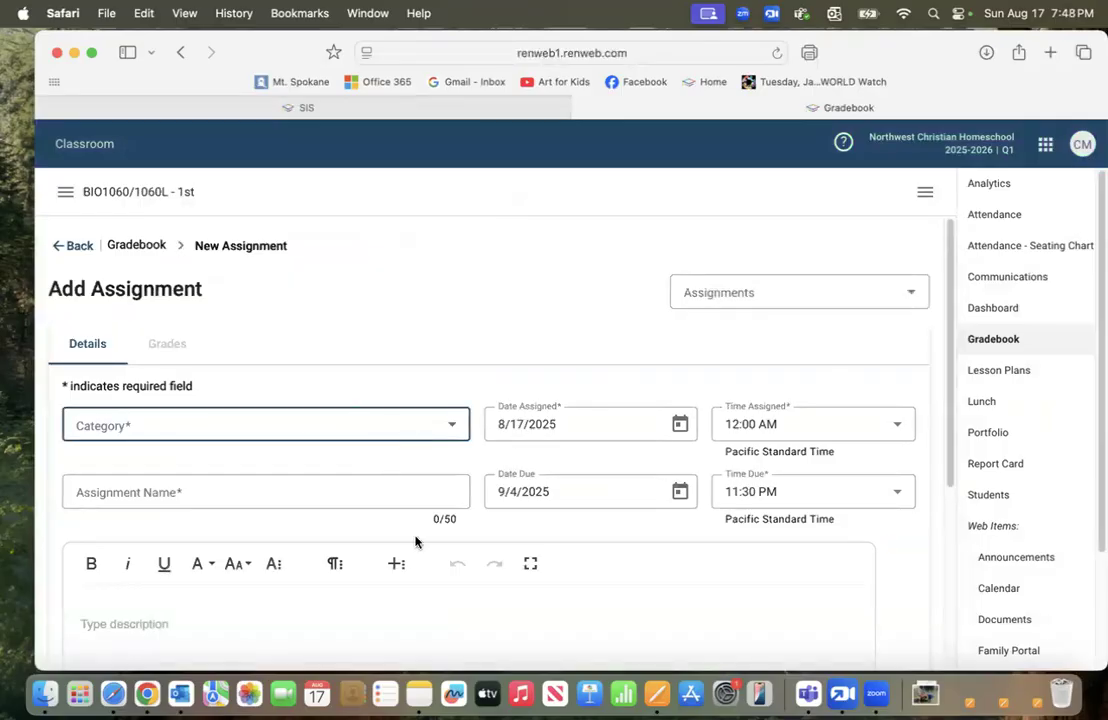
{"action": "left_click", "coordinate": [79, 246]}
Step: Open the gradebook options for BIO1060/1060L - 1st and set the Calculation Method to Mixed
{"action": "left_click", "coordinate": [697, 246]}
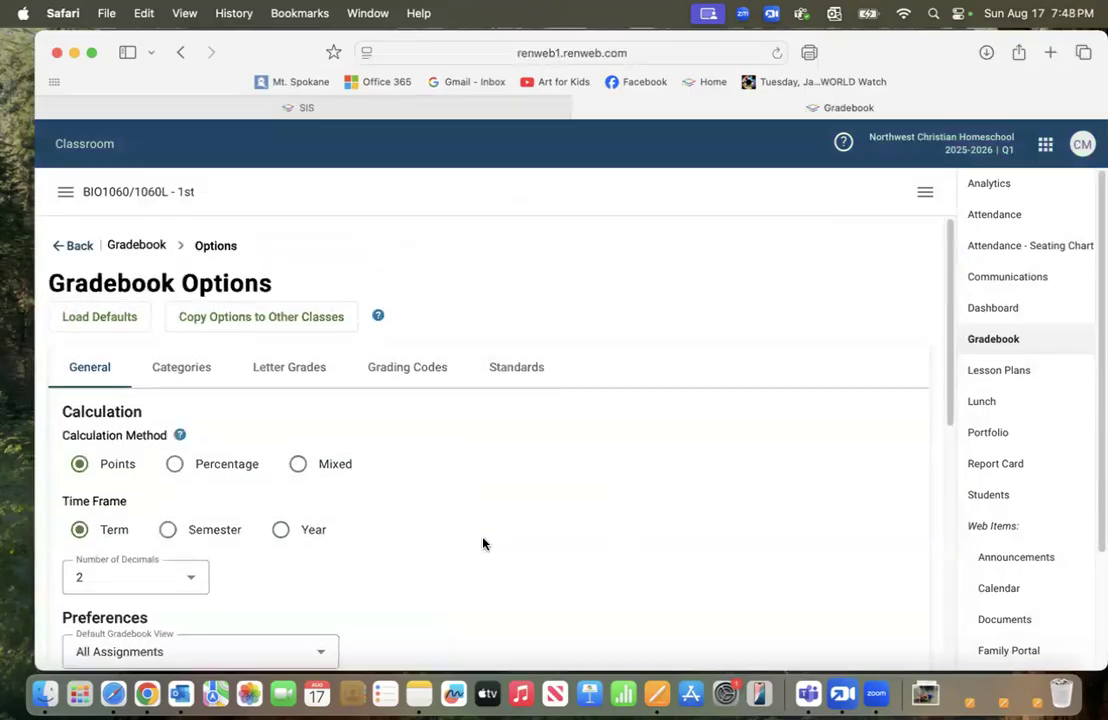
{"action": "scroll", "coordinate": [483, 544], "scroll_direction": "down", "scroll_amount": 2}
{"action": "left_click", "coordinate": [323, 416]}
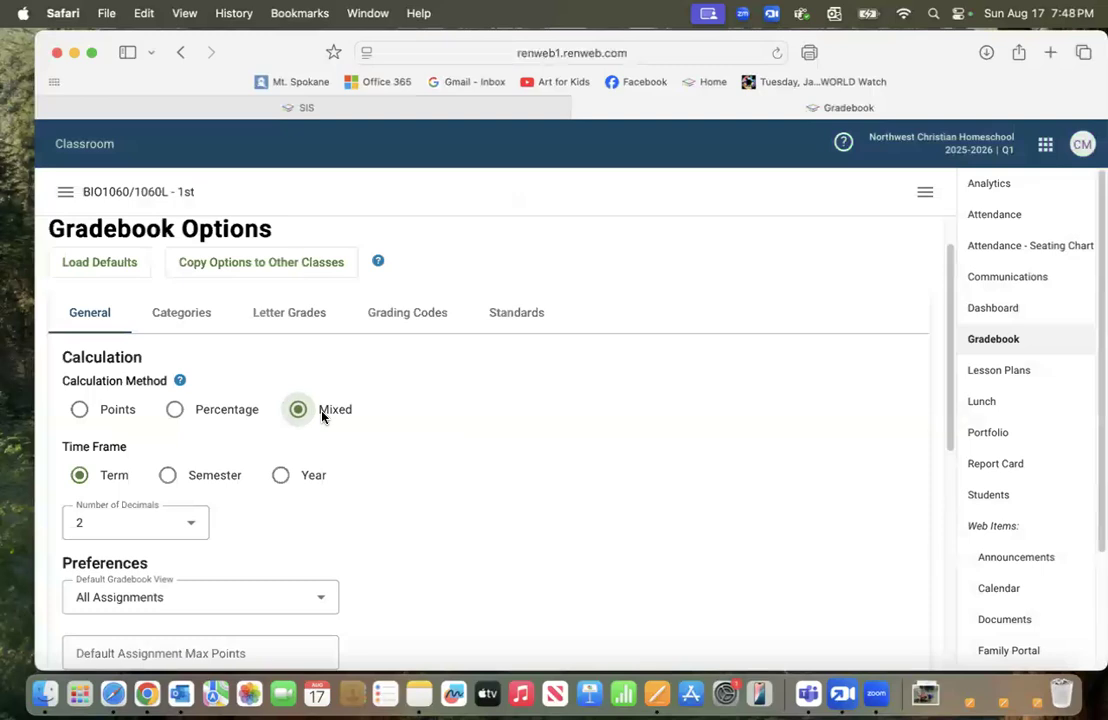
Step: Uncover the Zoom meeting window behind the browser and shrink it to a small video window
{"action": "left_click_drag", "start_coordinate": [77, 33], "coordinate": [77, 238]}
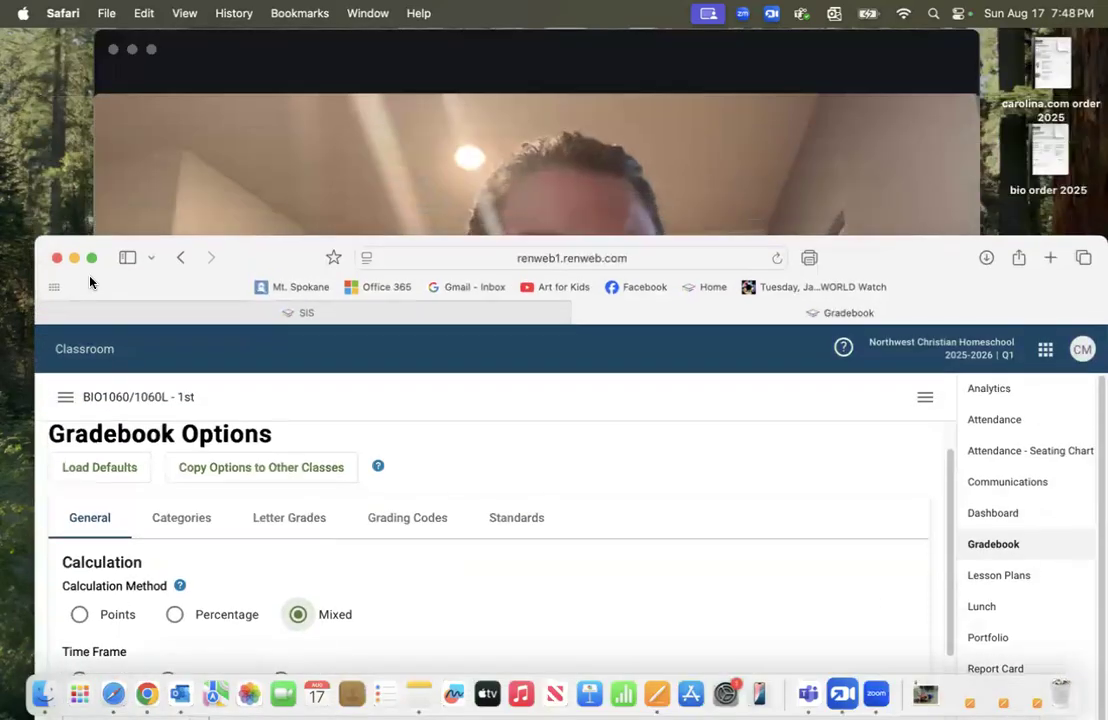
{"action": "mouse_move", "coordinate": [99, 38]}
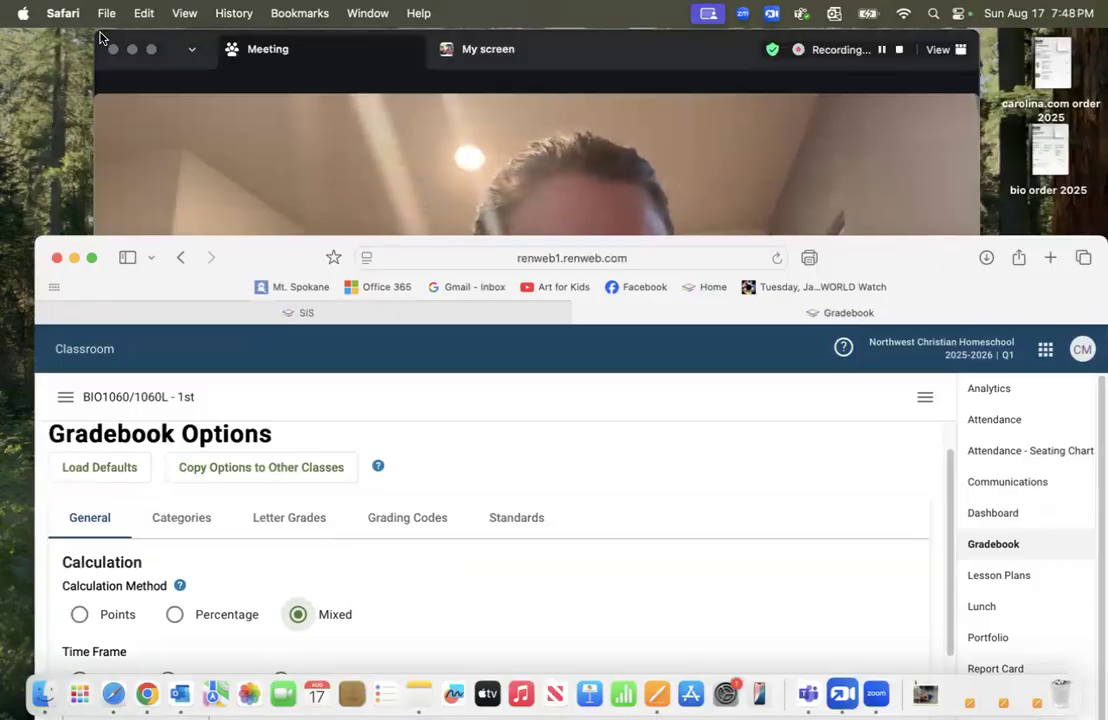
{"action": "left_click", "coordinate": [182, 122]}
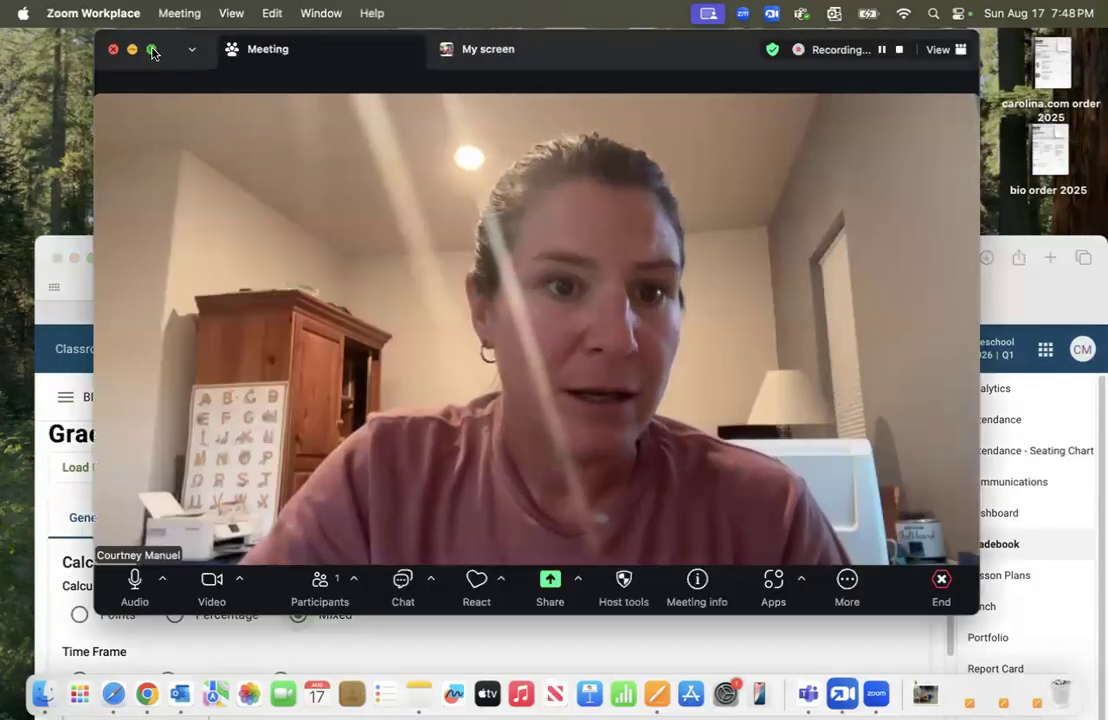
{"action": "left_click", "coordinate": [152, 50]}
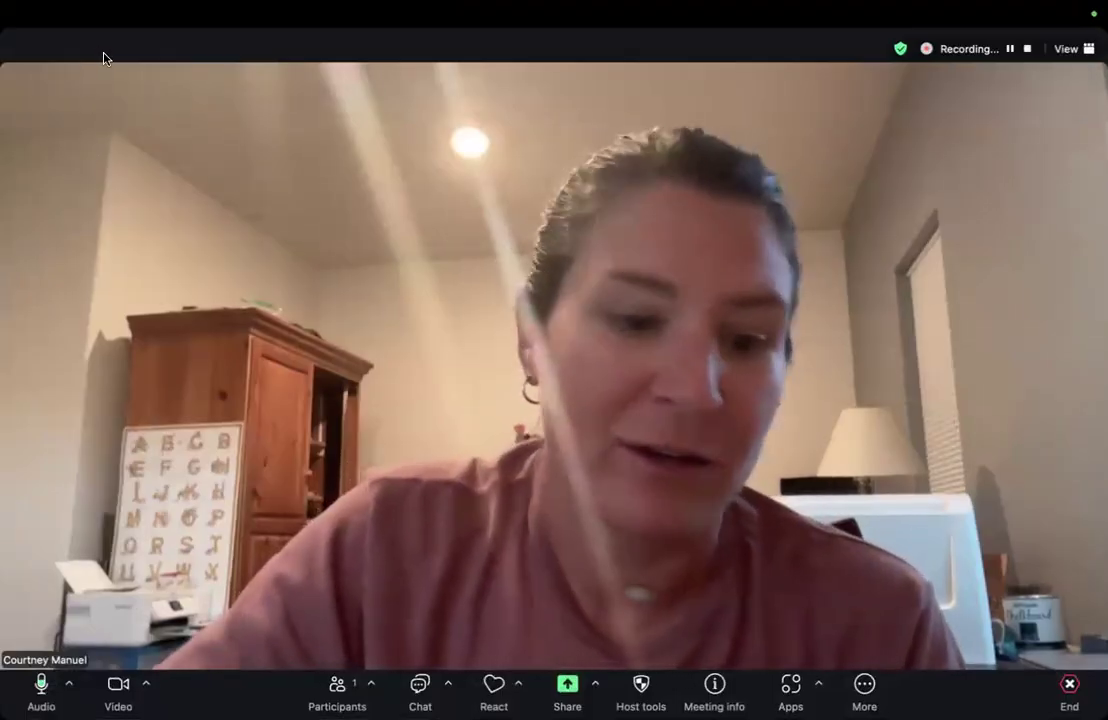
{"action": "key", "text": "Escape"}
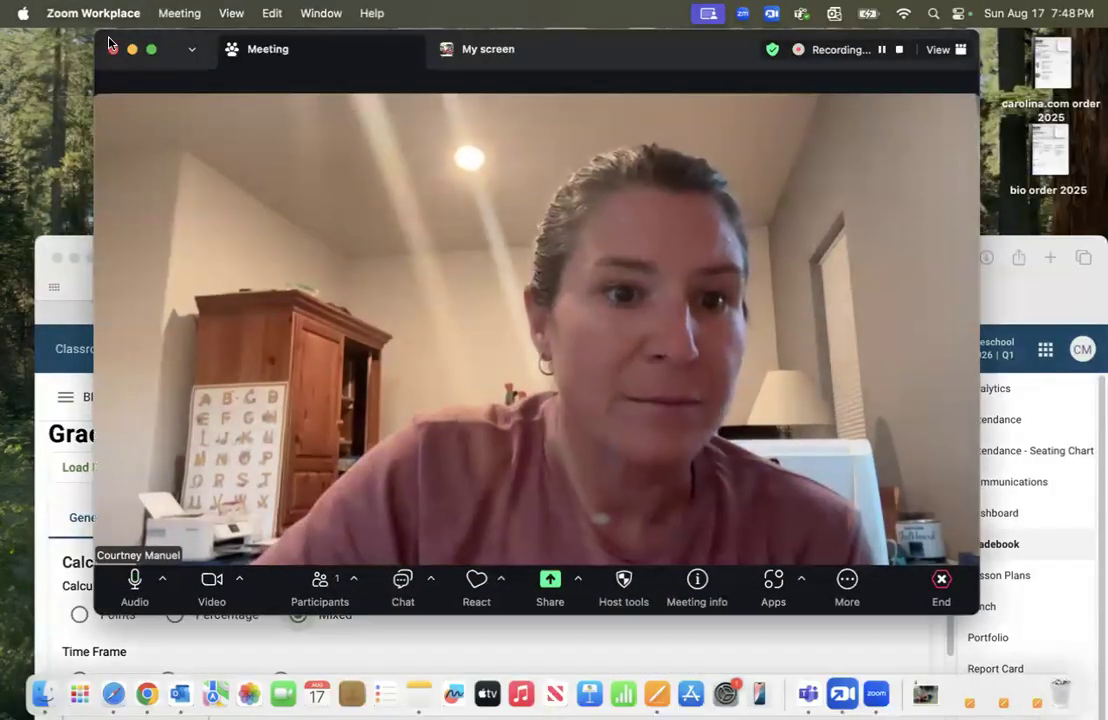
{"action": "left_click_drag", "start_coordinate": [96, 37], "coordinate": [679, 390]}
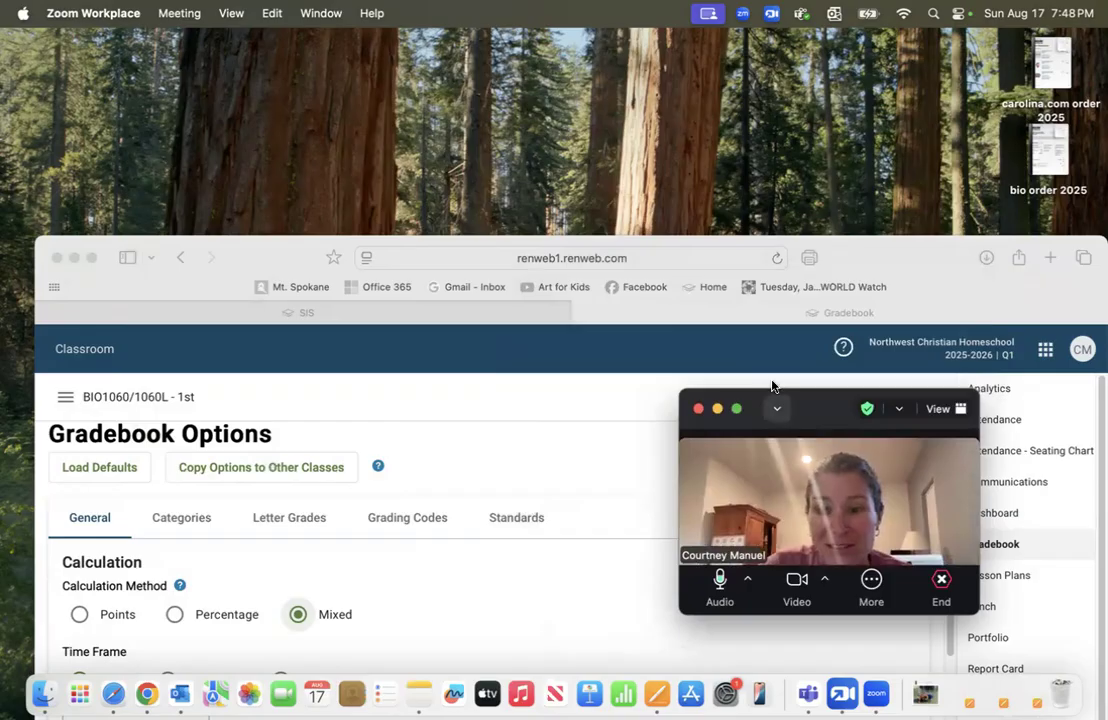
Step: Narrow the Safari window and place the small Zoom video window beside it, then return to the gradebook options
{"action": "left_click_drag", "start_coordinate": [864, 246], "coordinate": [869, 8]}
{"action": "left_click_drag", "start_coordinate": [1098, 195], "coordinate": [841, 211]}
{"action": "left_click_drag", "start_coordinate": [912, 410], "coordinate": [1053, 27]}
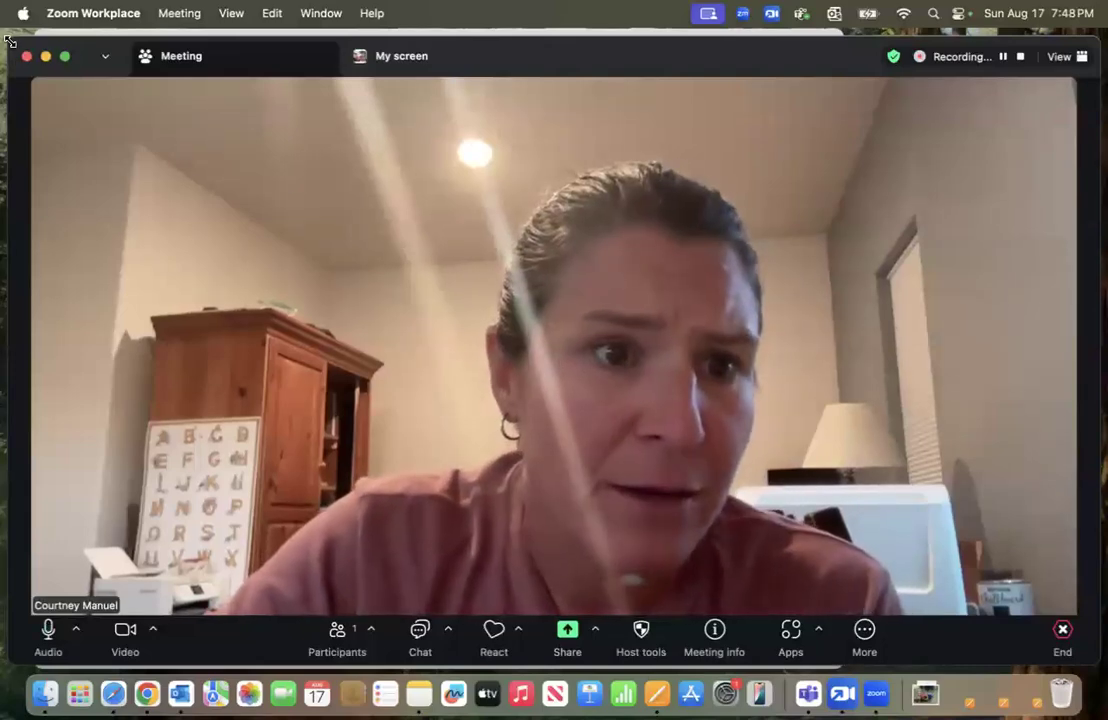
{"action": "left_click_drag", "start_coordinate": [13, 43], "coordinate": [795, 249]}
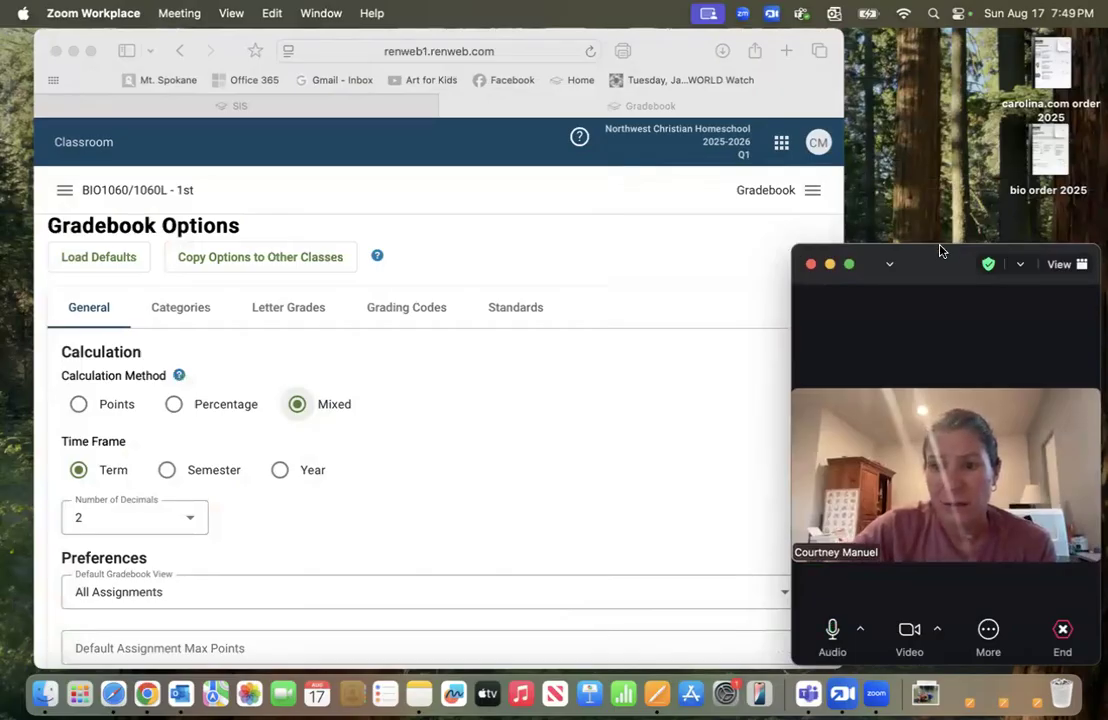
{"action": "left_click_drag", "start_coordinate": [940, 245], "coordinate": [966, 124]}
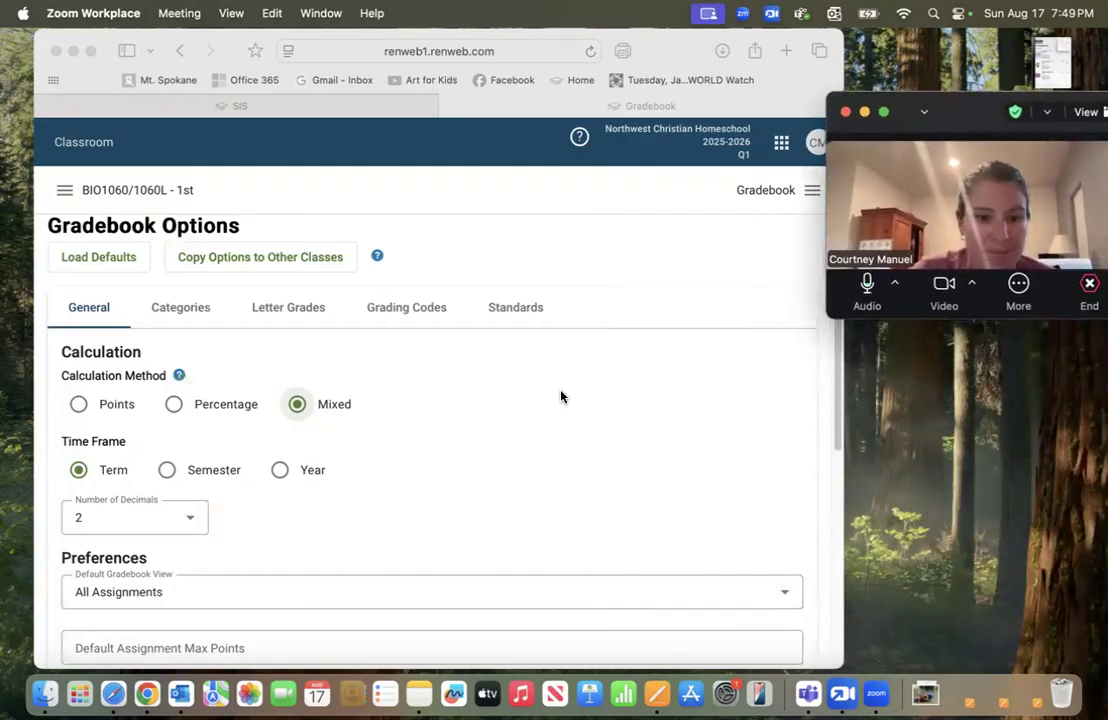
{"action": "left_click", "coordinate": [520, 441]}
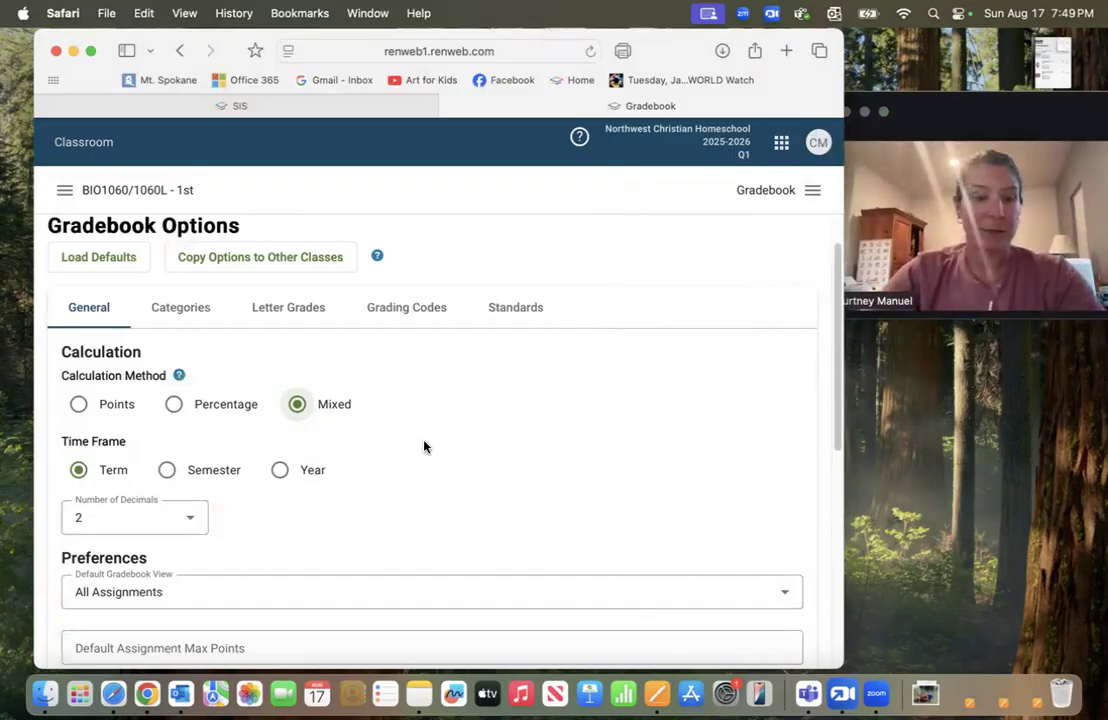
Step: Set the gradebook's Number of Decimals to 1 and its Web Progress Report to Full Details
{"action": "left_click", "coordinate": [192, 518]}
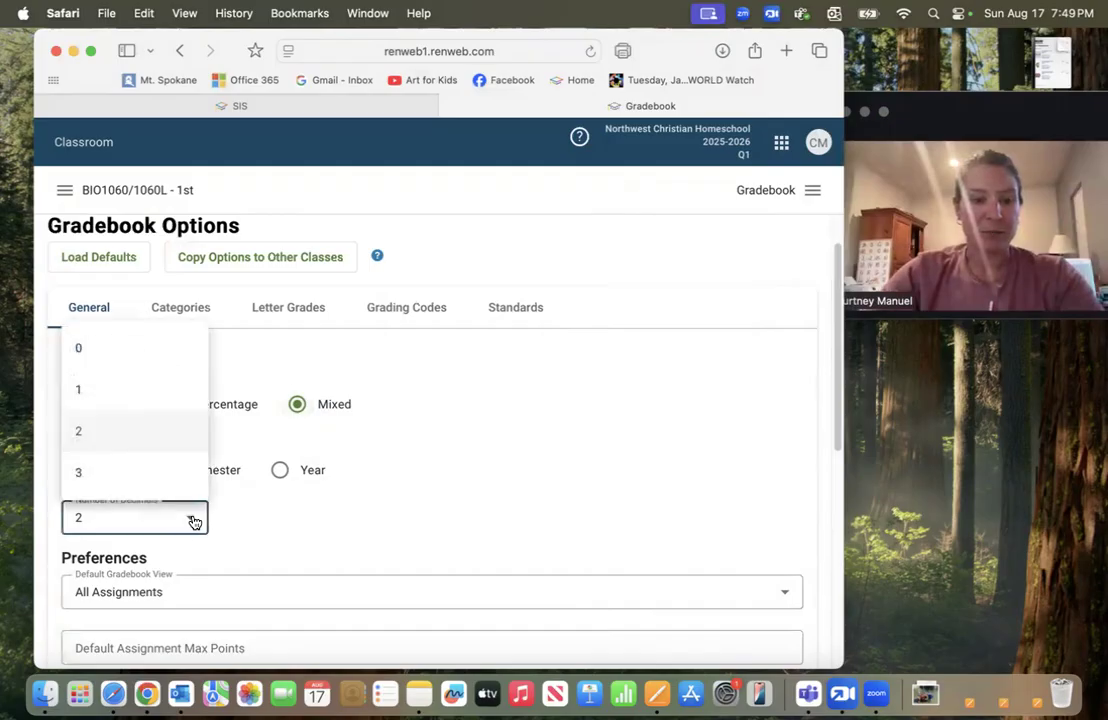
{"action": "left_click", "coordinate": [132, 387]}
{"action": "scroll", "coordinate": [150, 563], "scroll_direction": "down", "scroll_amount": 2}
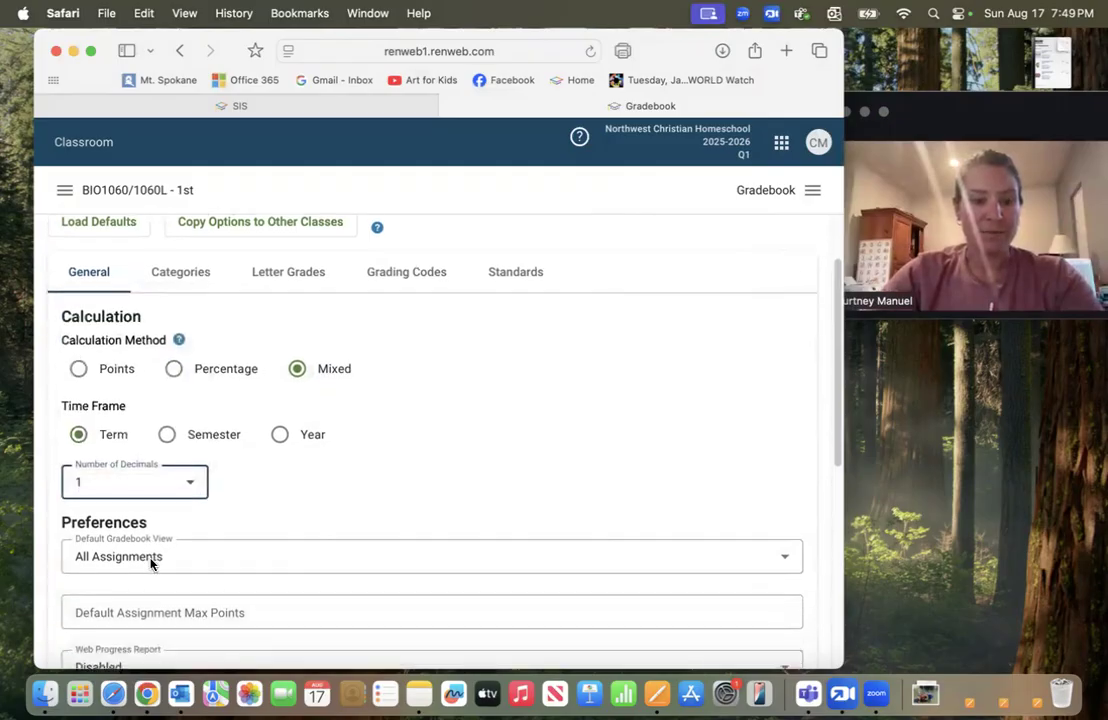
{"action": "scroll", "coordinate": [152, 565], "scroll_direction": "down", "scroll_amount": 3}
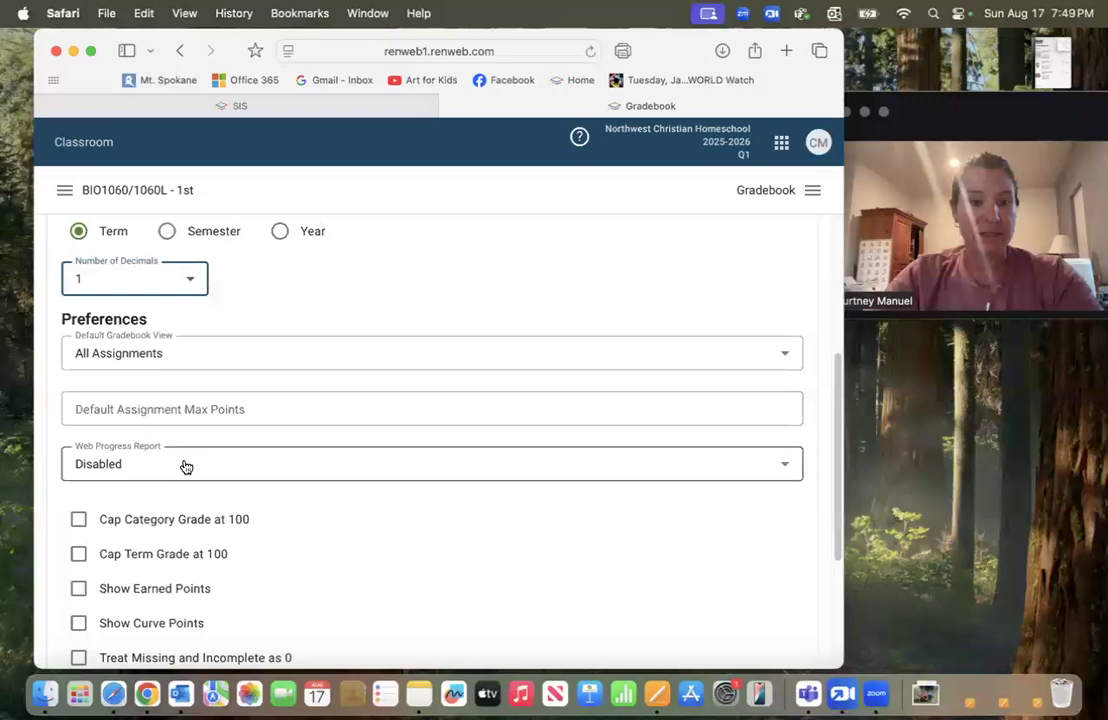
{"action": "scroll", "coordinate": [184, 466], "scroll_direction": "down", "scroll_amount": 3}
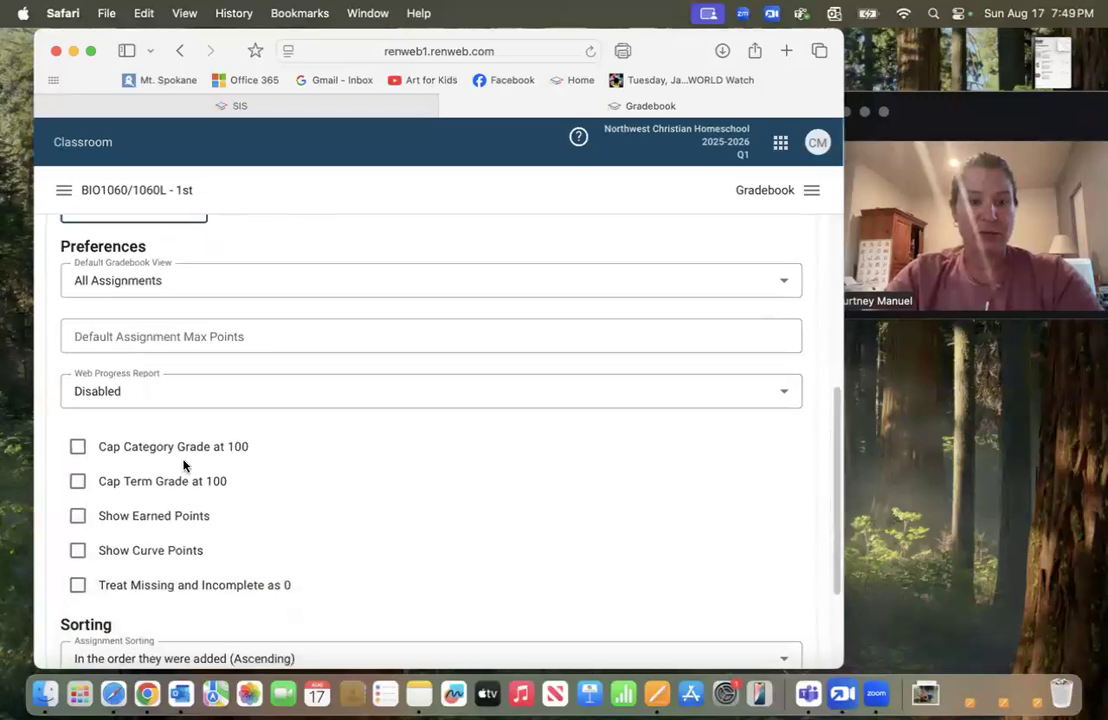
{"action": "left_click", "coordinate": [789, 393]}
{"action": "left_click", "coordinate": [332, 482]}
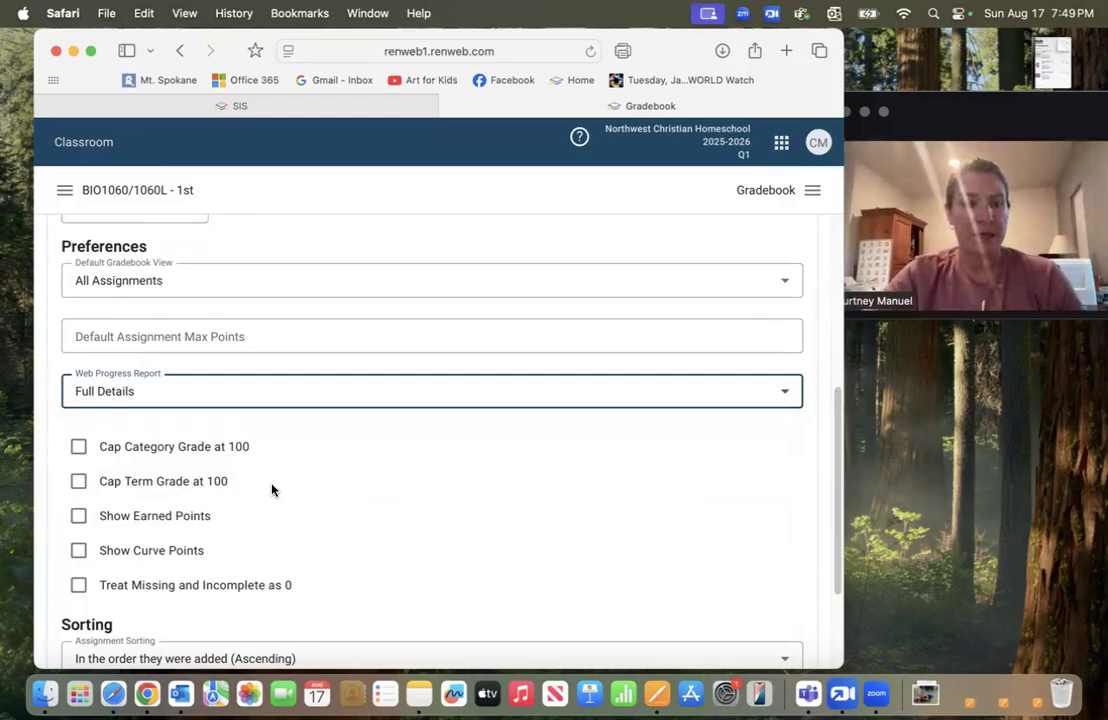
Step: Enable Show Earned Points and Treat Missing and Incomplete as 0, and save the general gradebook options
{"action": "left_click", "coordinate": [182, 525]}
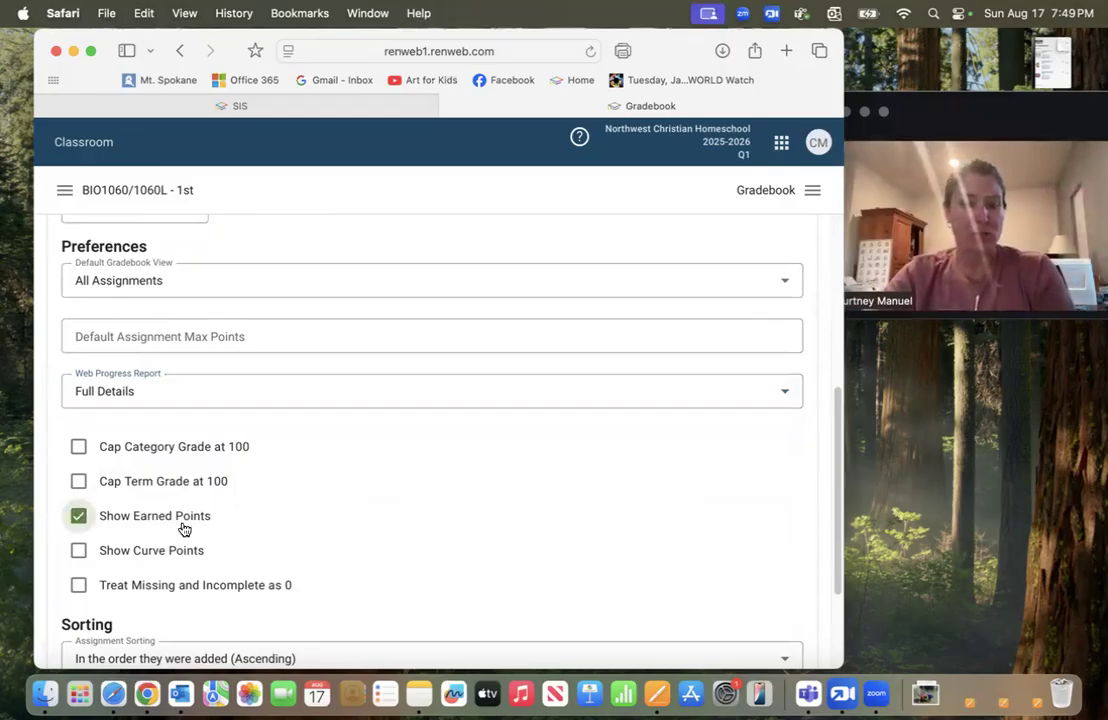
{"action": "left_click", "coordinate": [164, 593]}
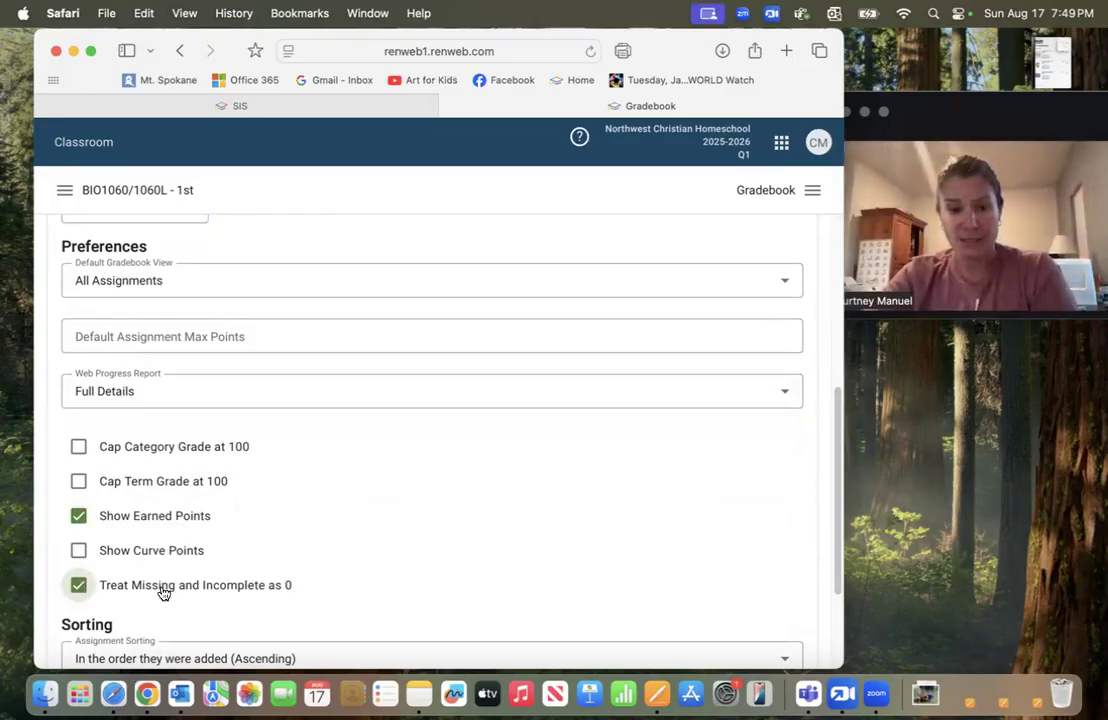
{"action": "scroll", "coordinate": [164, 593], "scroll_direction": "down", "scroll_amount": 3}
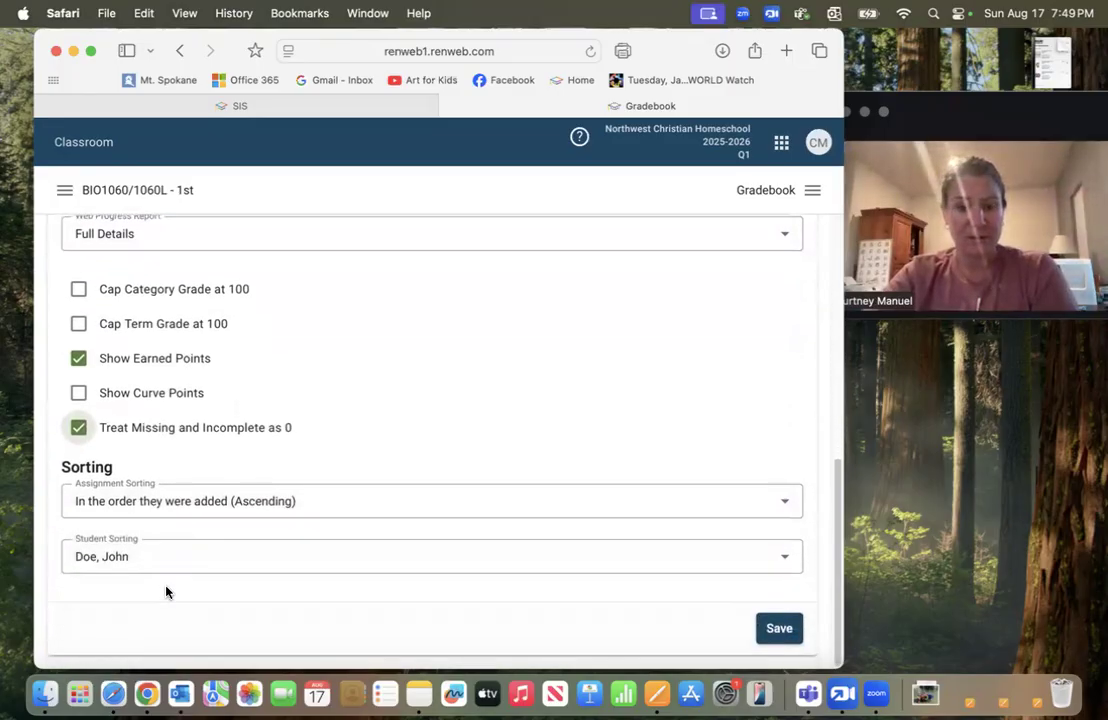
{"action": "left_click", "coordinate": [779, 628]}
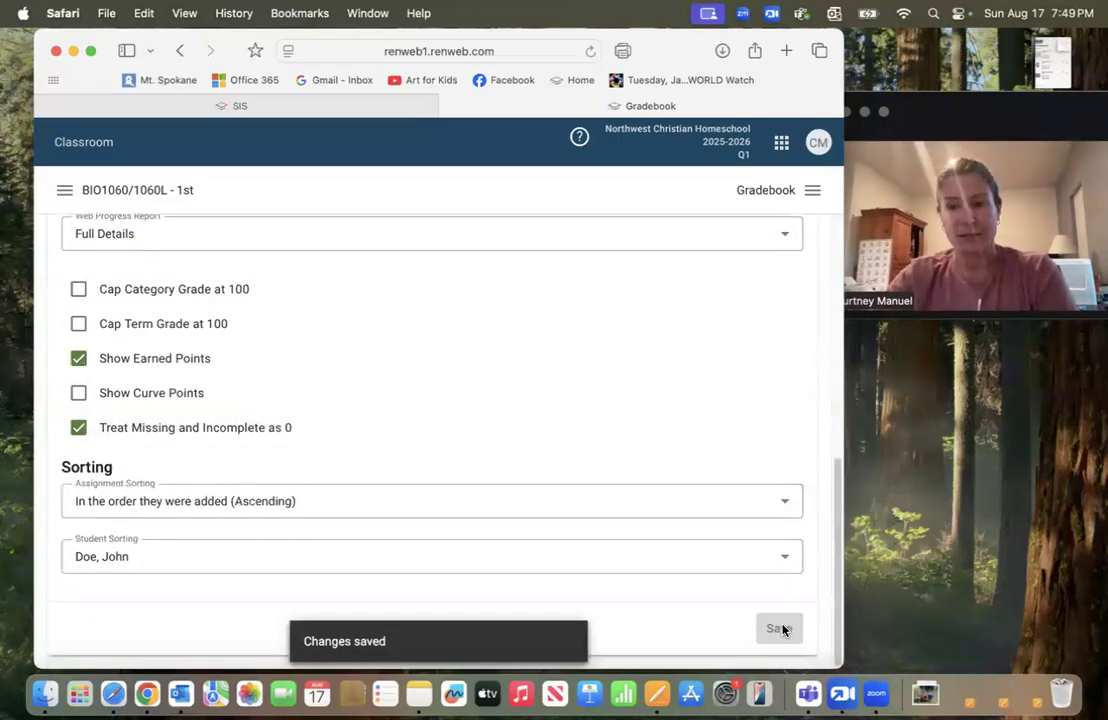
Step: Add a gradebook category titled Participation with a weight of 10 and the pink color
{"action": "scroll", "coordinate": [420, 475], "scroll_direction": "up", "scroll_amount": 5}
{"action": "scroll", "coordinate": [419, 474], "scroll_direction": "up", "scroll_amount": 4}
{"action": "left_click", "coordinate": [183, 366]}
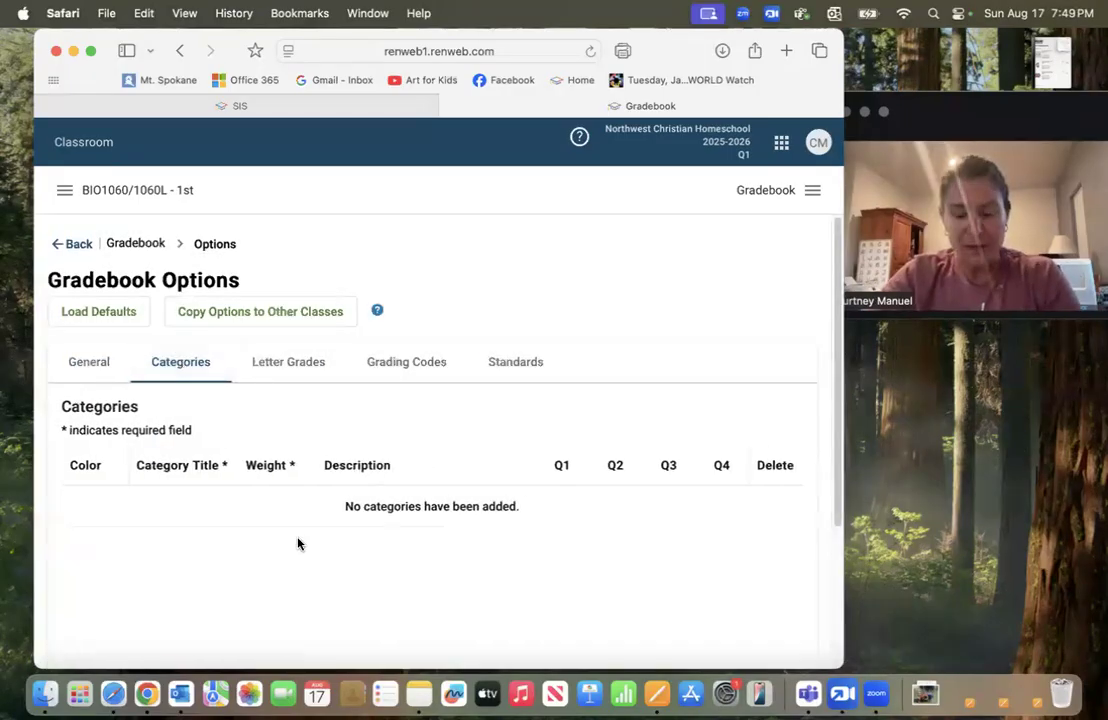
{"action": "scroll", "coordinate": [297, 544], "scroll_direction": "down", "scroll_amount": 5}
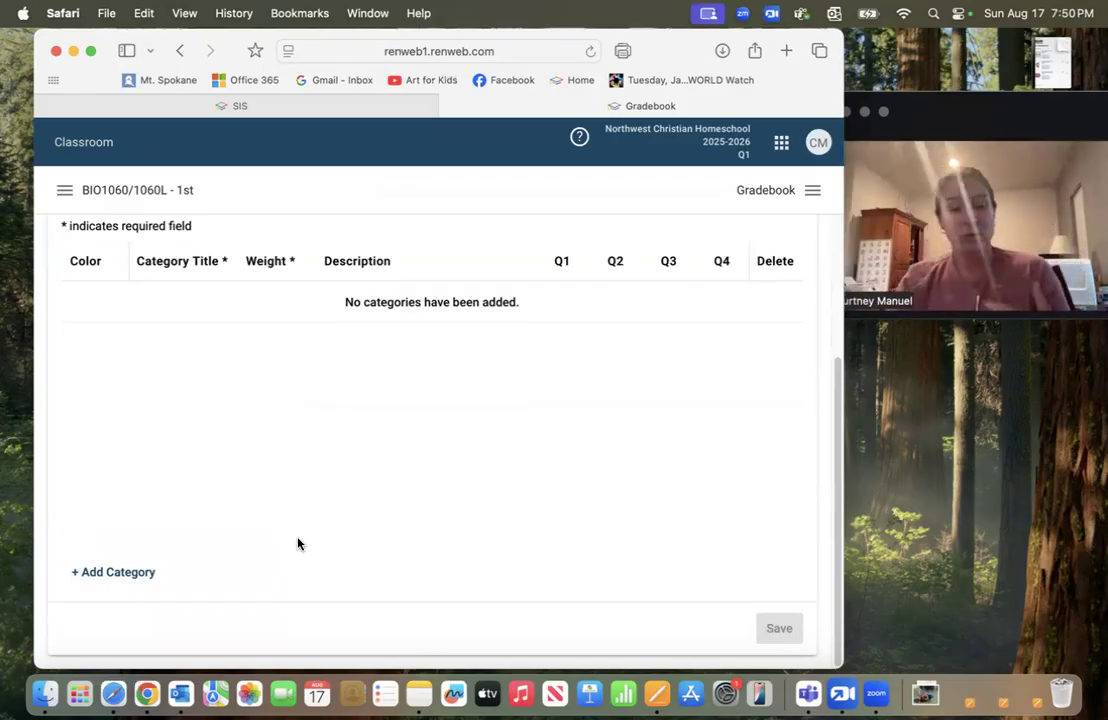
{"action": "left_click", "coordinate": [145, 569]}
{"action": "left_click", "coordinate": [185, 508]}
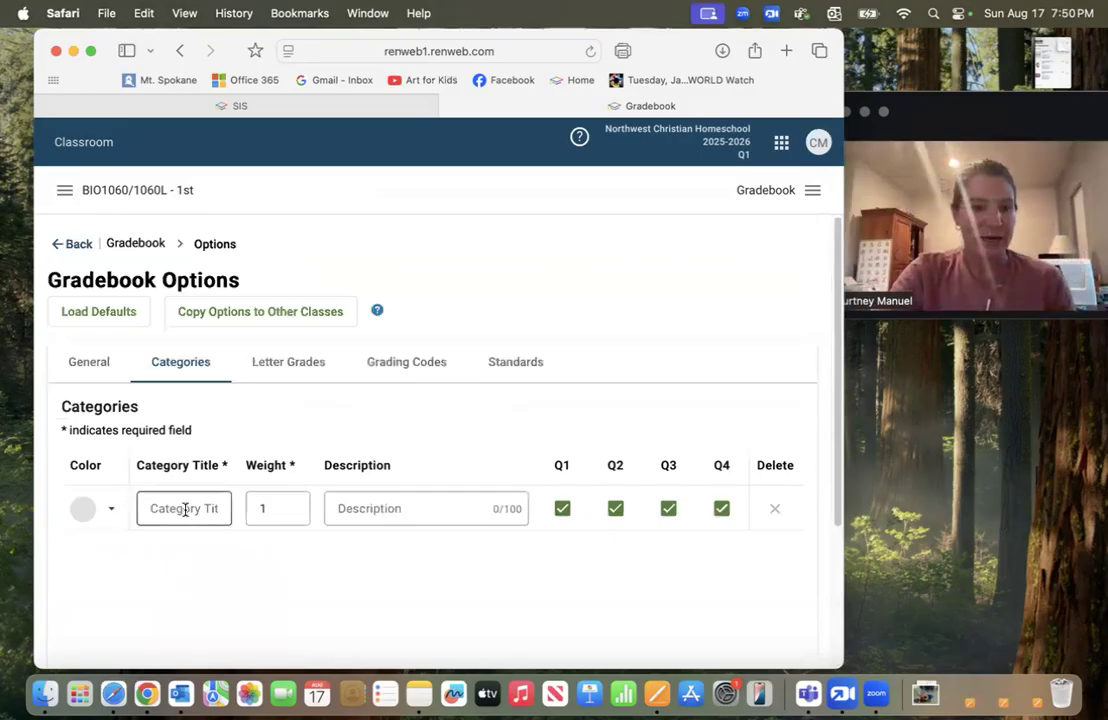
{"action": "type", "text": "Partici"}
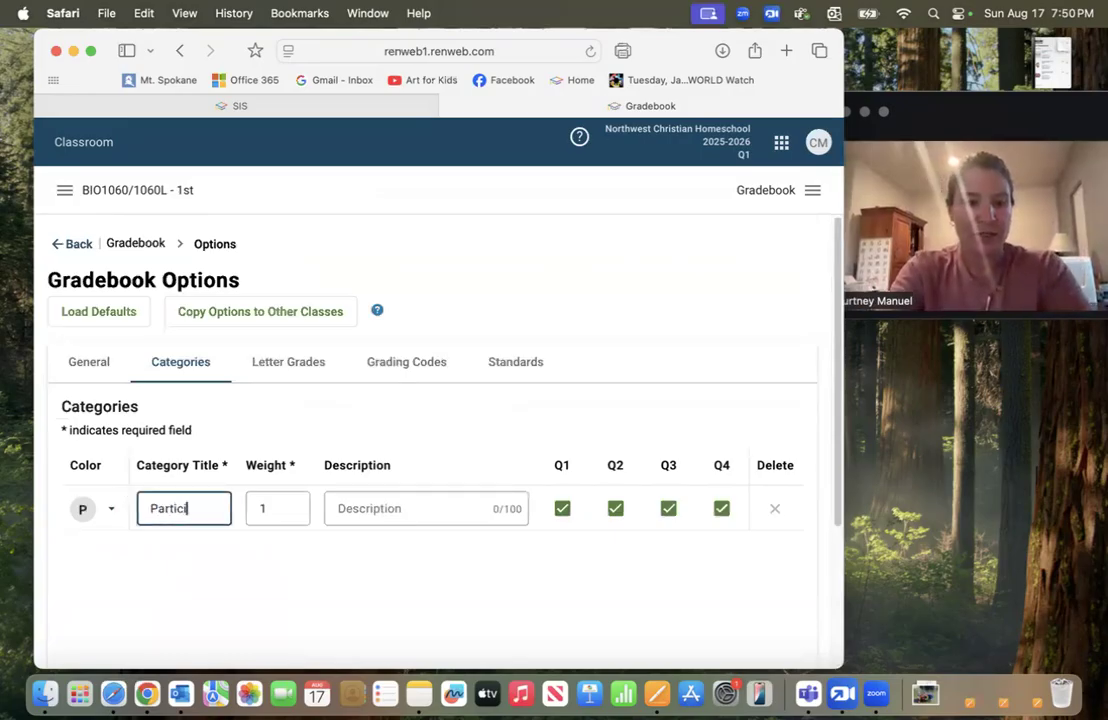
{"action": "type", "text": "pation"}
{"action": "key", "text": "Tab"}
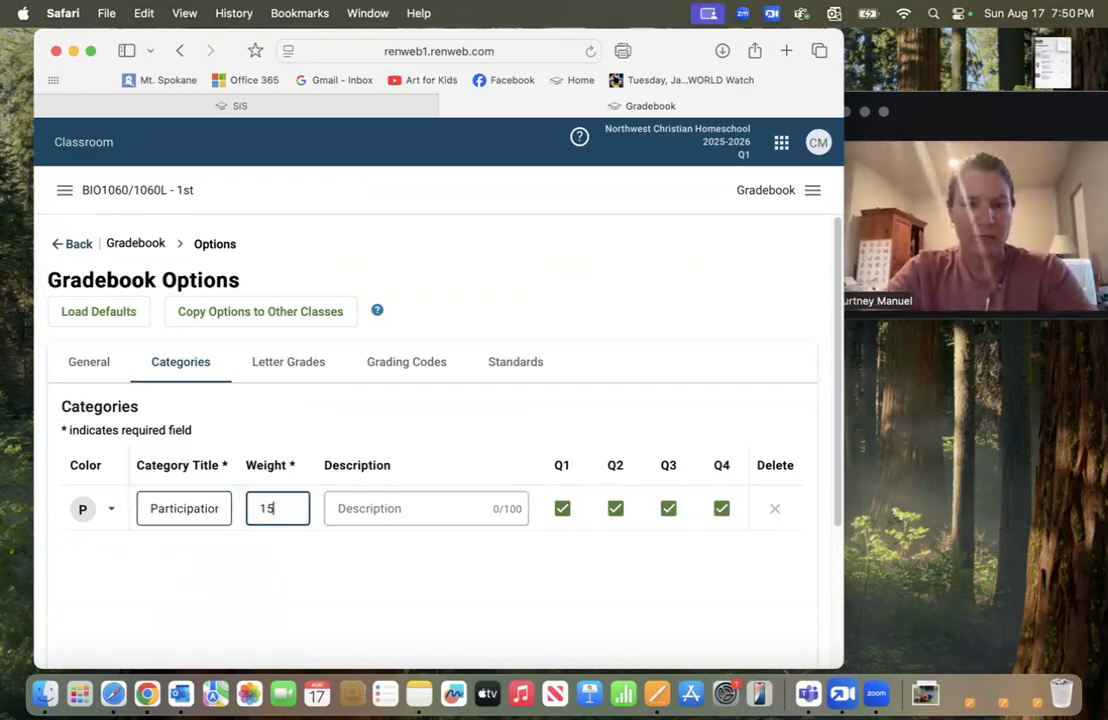
{"action": "left_click", "coordinate": [101, 512]}
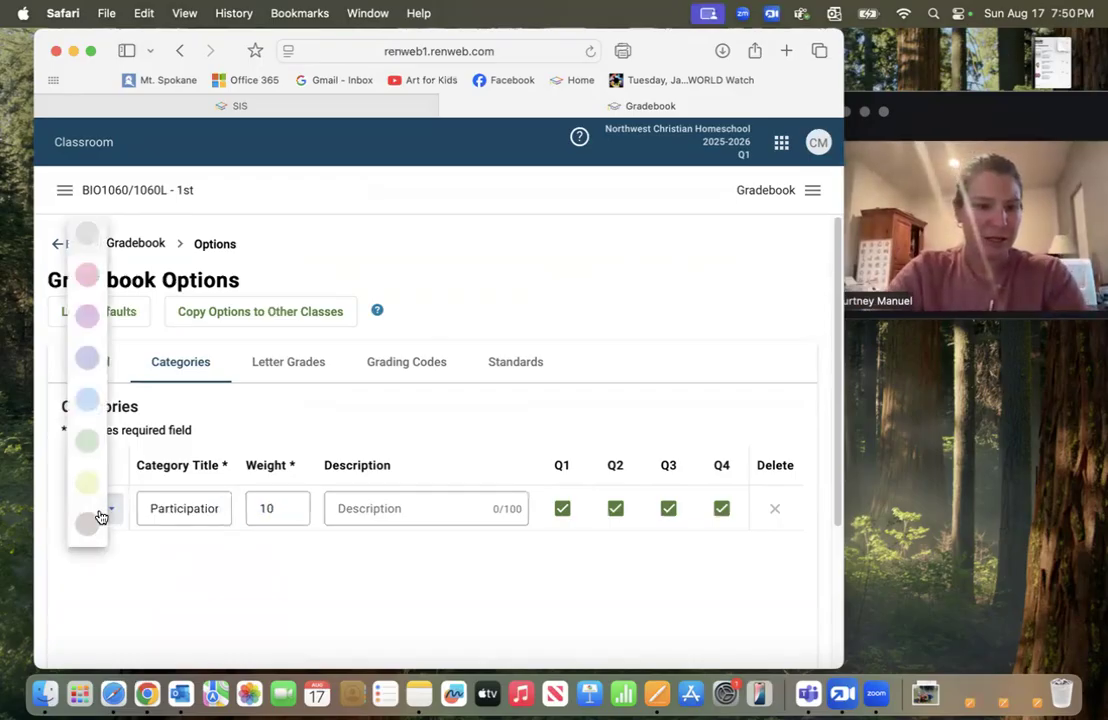
{"action": "left_click", "coordinate": [87, 274]}
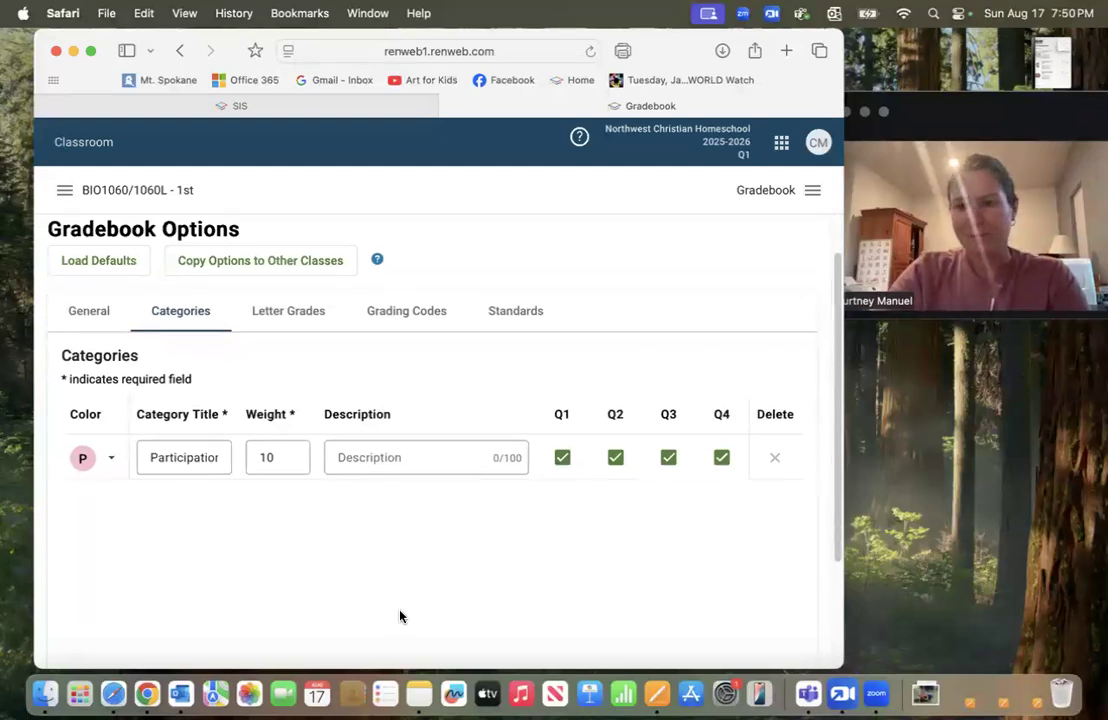
Step: Add a second category titled Labs with the light purple color and a weight of 20
{"action": "scroll", "coordinate": [400, 616], "scroll_direction": "down", "scroll_amount": 5}
{"action": "left_click", "coordinate": [115, 576]}
{"action": "left_click", "coordinate": [157, 555]}
{"action": "type", "text": "labs"}
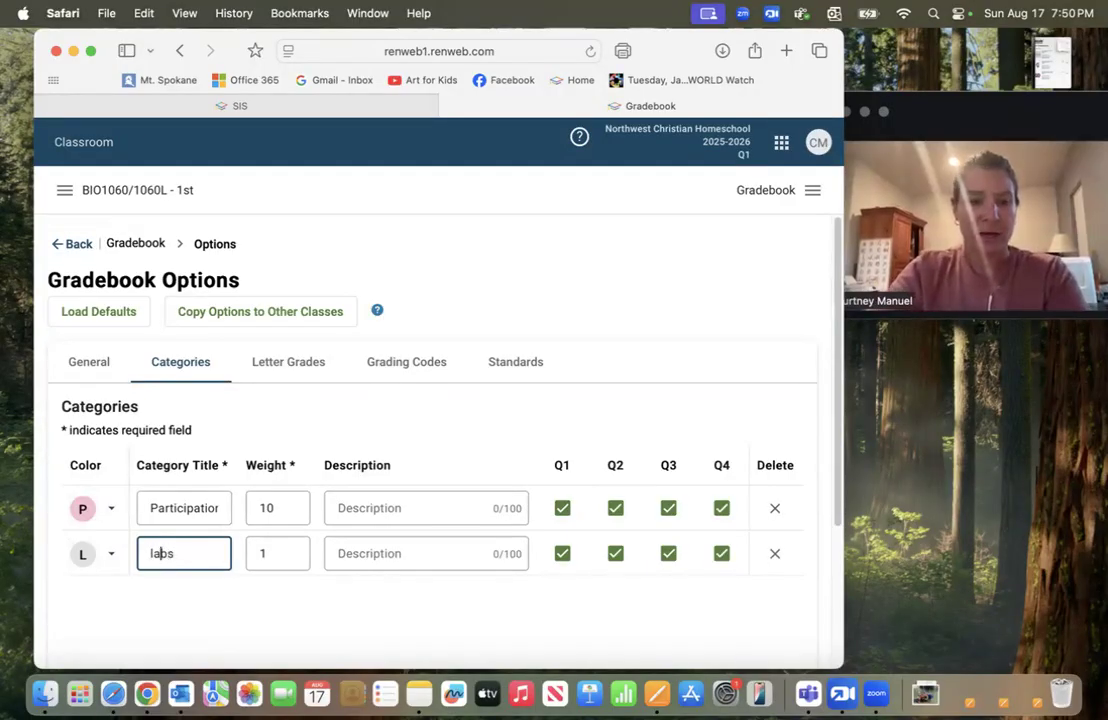
{"action": "key", "text": "BackSpace"}
{"action": "type", "text": "Labs"}
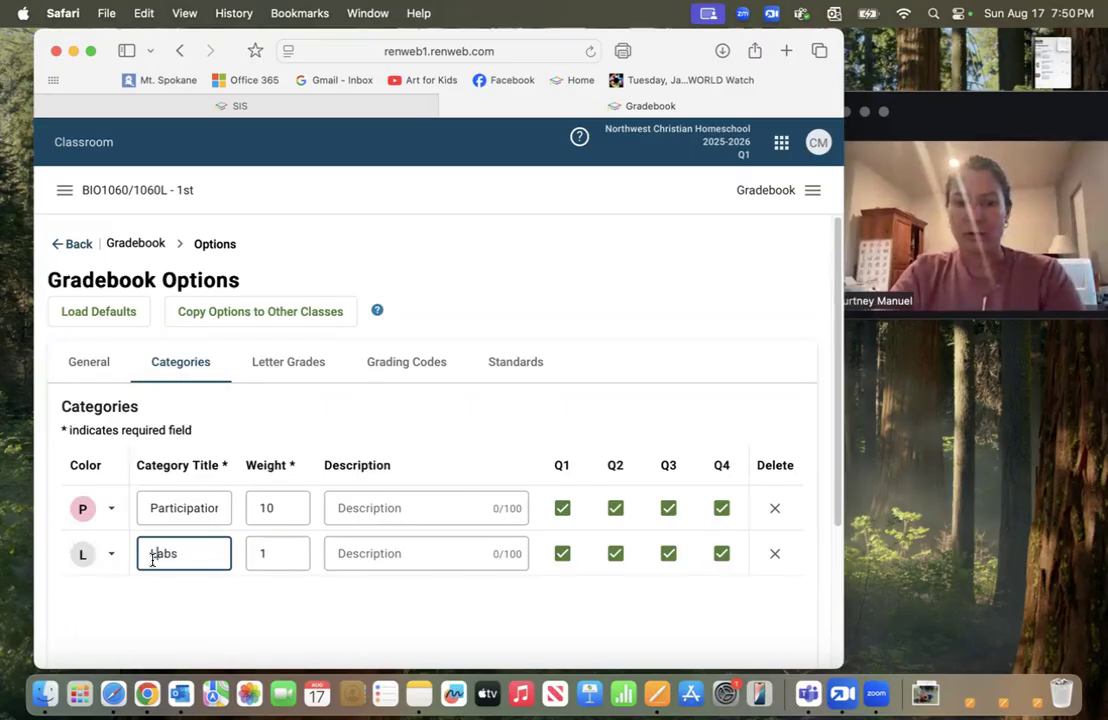
{"action": "left_click", "coordinate": [110, 556]}
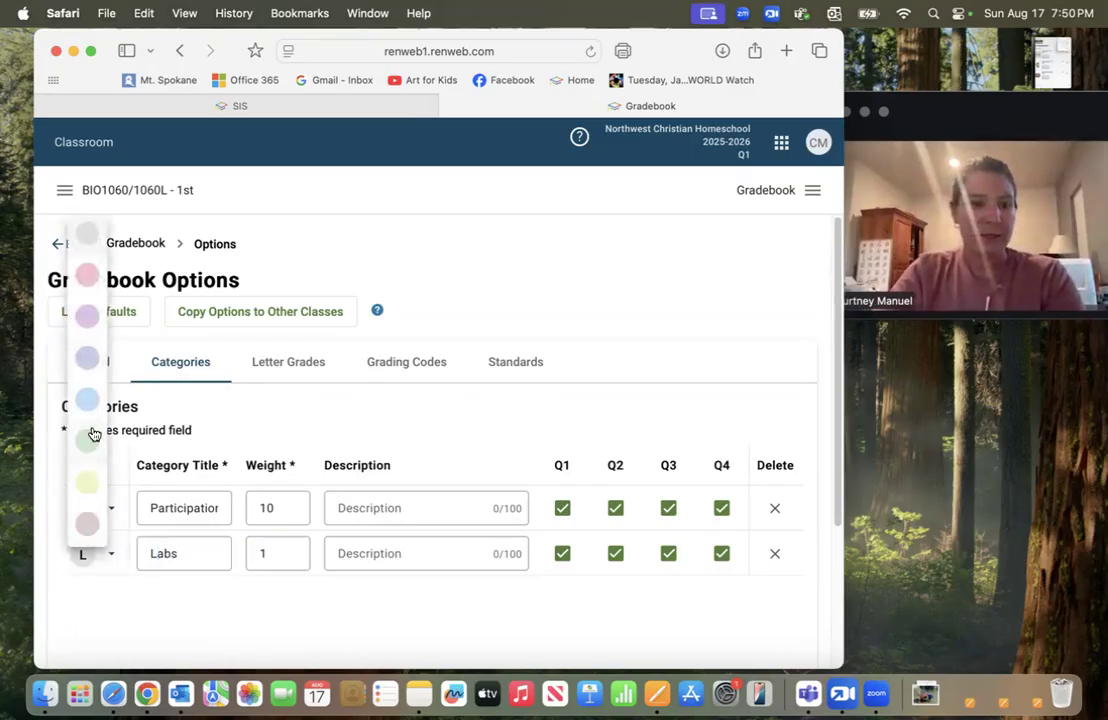
{"action": "left_click", "coordinate": [89, 324]}
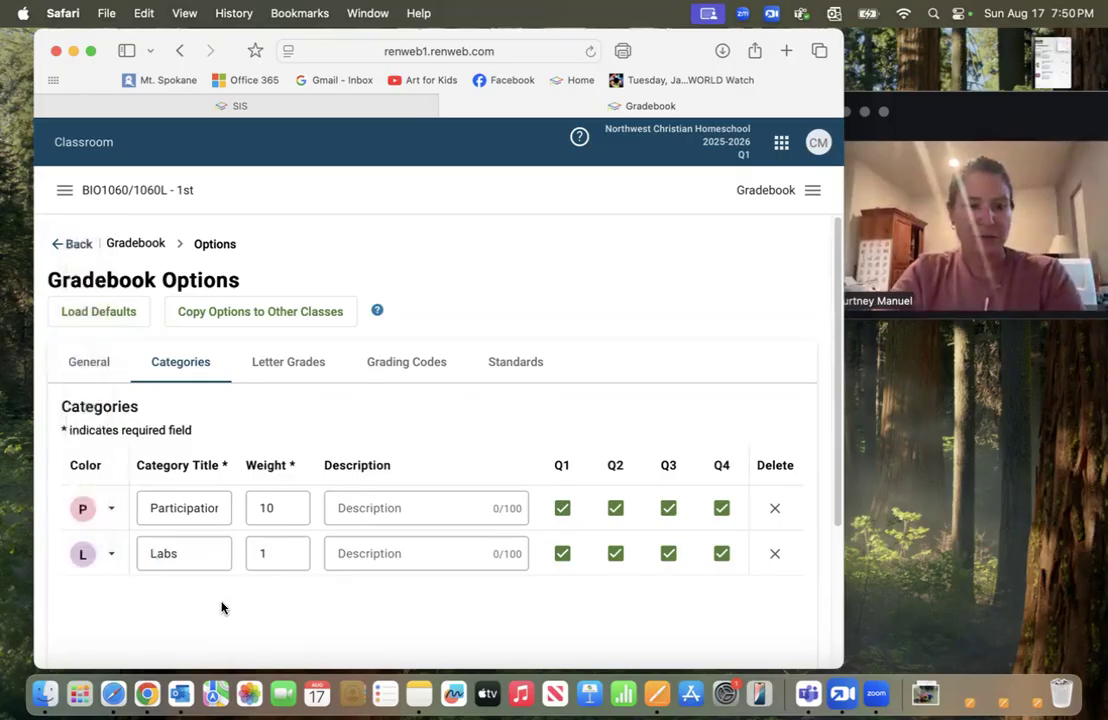
{"action": "left_click", "coordinate": [273, 555]}
{"action": "key", "text": "BackSpace"}
{"action": "type", "text": "20"}
Step: Add a third category titled Assignments with a weight of 30 and the lavender-blue color
{"action": "scroll", "coordinate": [274, 552], "scroll_direction": "down", "scroll_amount": 4}
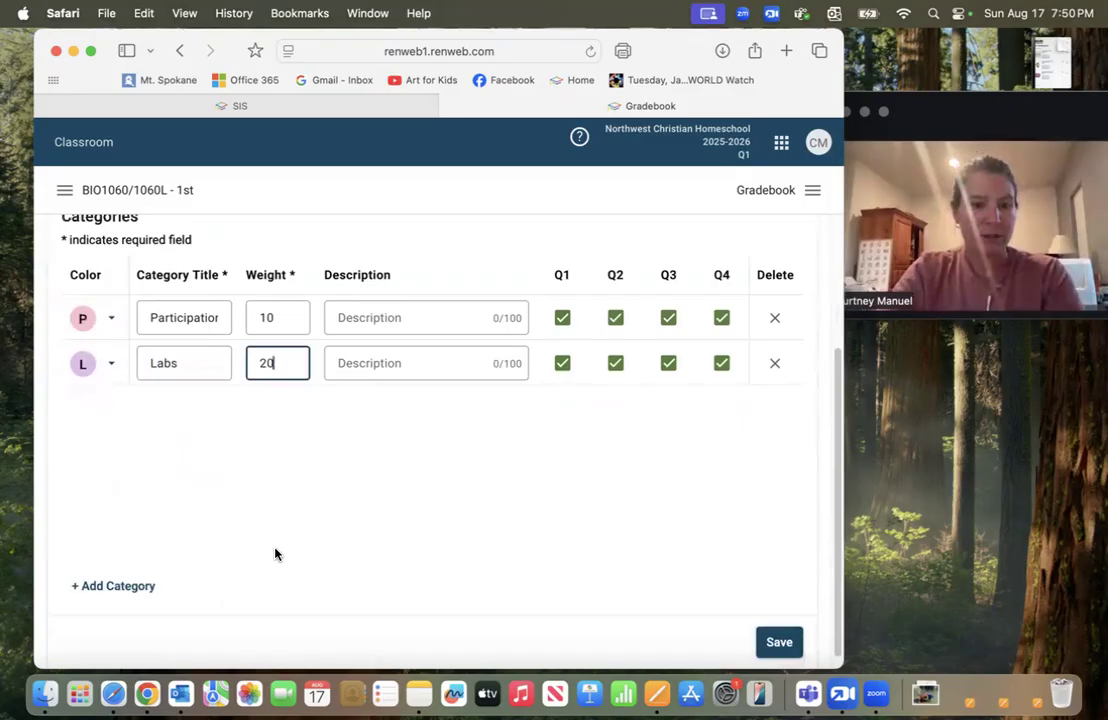
{"action": "left_click", "coordinate": [119, 601]}
{"action": "left_click", "coordinate": [197, 599]}
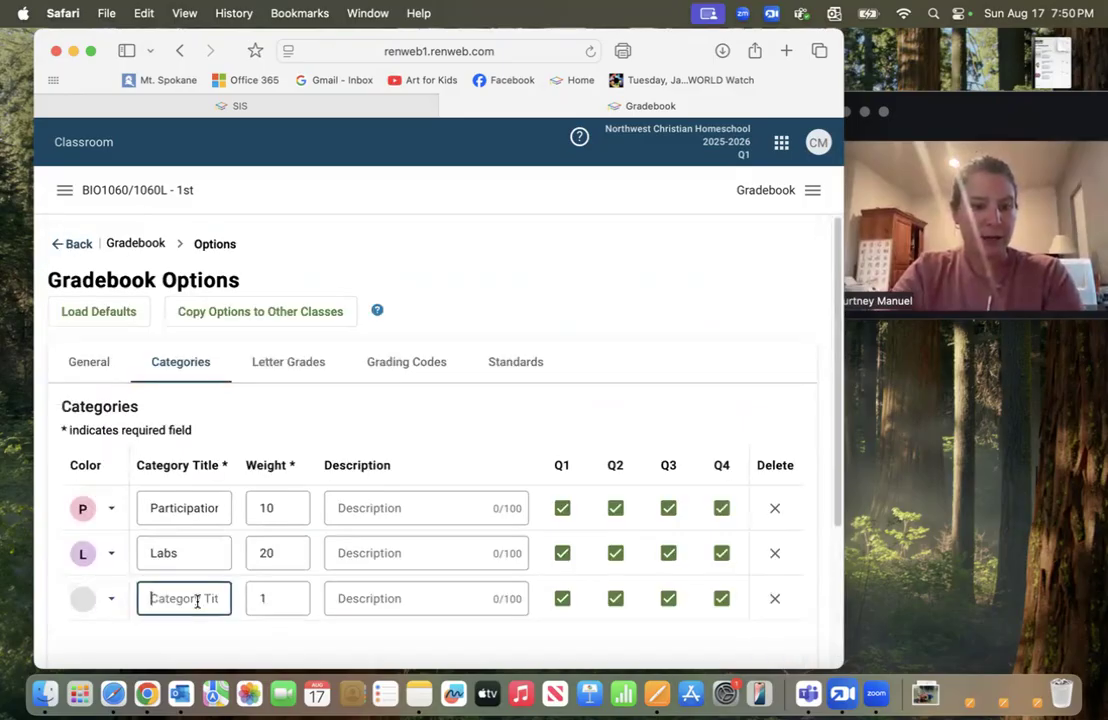
{"action": "type", "text": "Assignments"}
{"action": "key", "text": "Tab"}
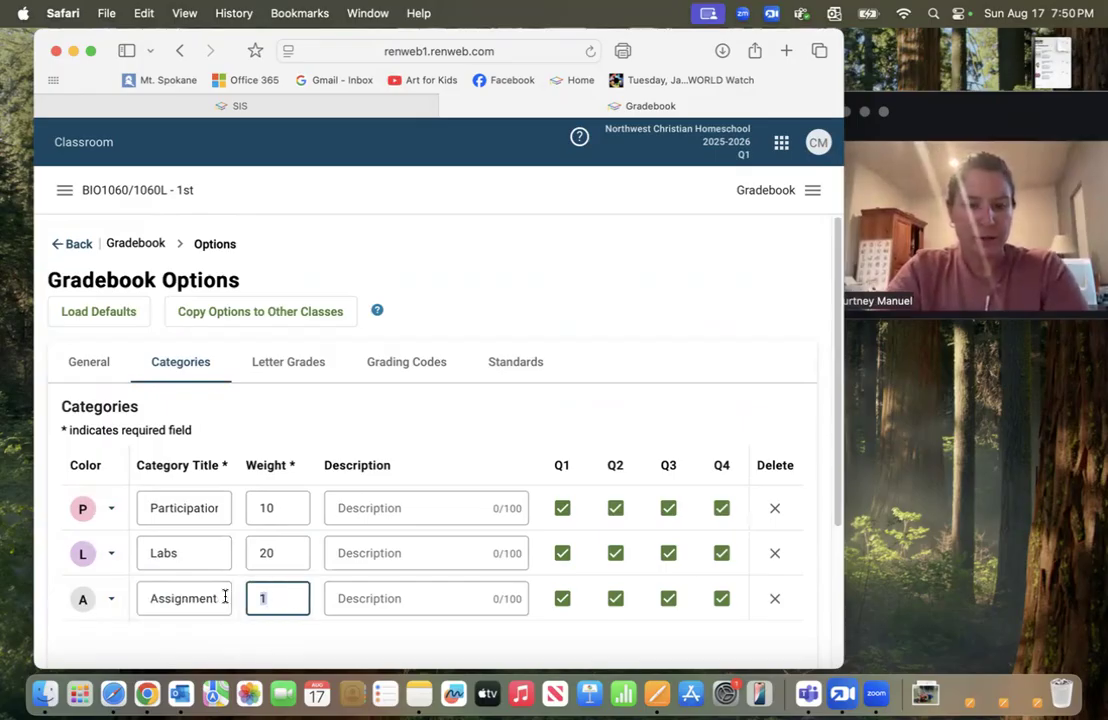
{"action": "left_click", "coordinate": [108, 598]}
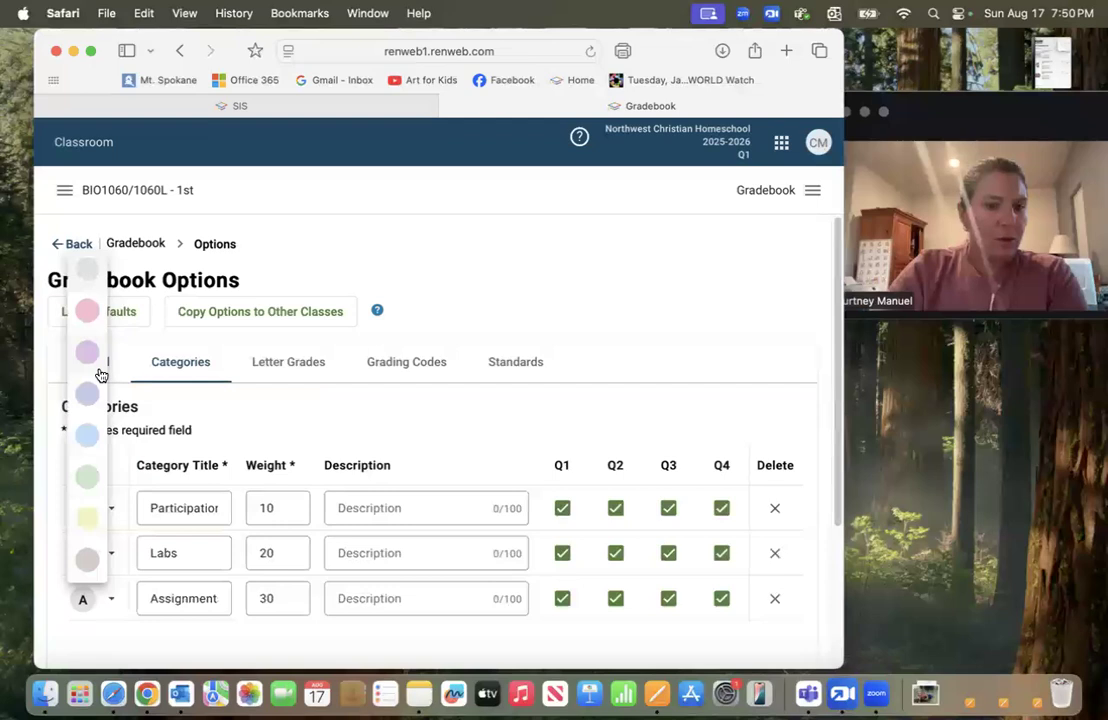
{"action": "left_click", "coordinate": [100, 372]}
{"action": "left_click", "coordinate": [103, 598]}
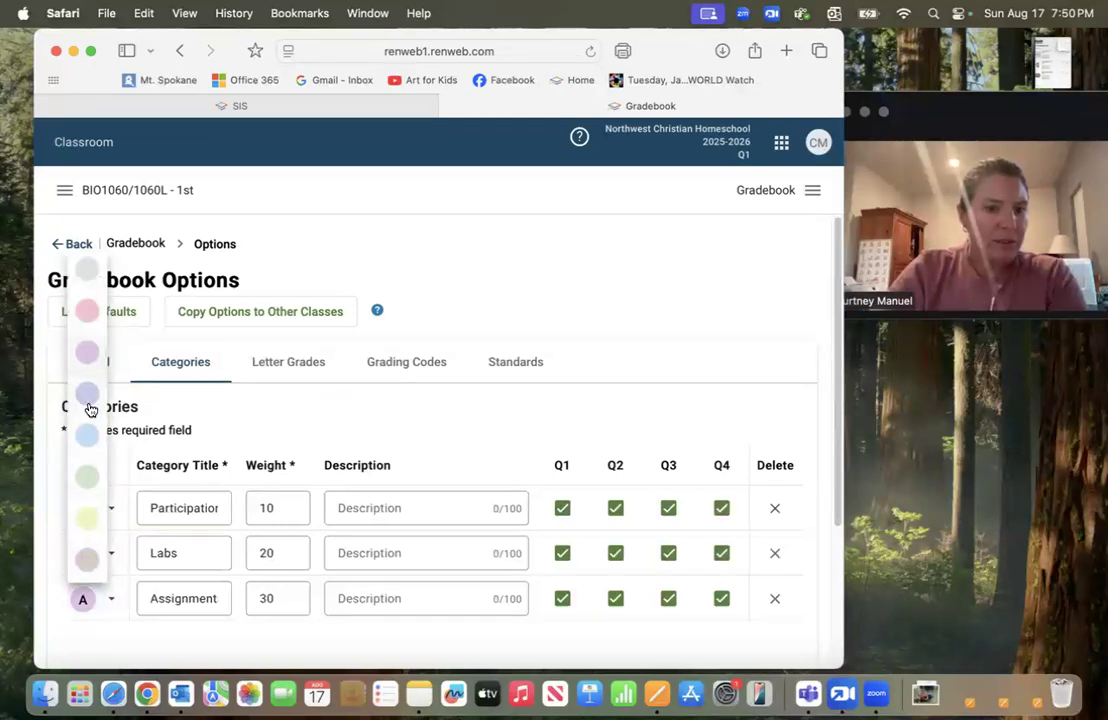
{"action": "left_click", "coordinate": [90, 409]}
Step: Add a fourth category titled test/quizzes with a weight of 40
{"action": "scroll", "coordinate": [104, 616], "scroll_direction": "down", "scroll_amount": 5}
{"action": "left_click", "coordinate": [100, 572]}
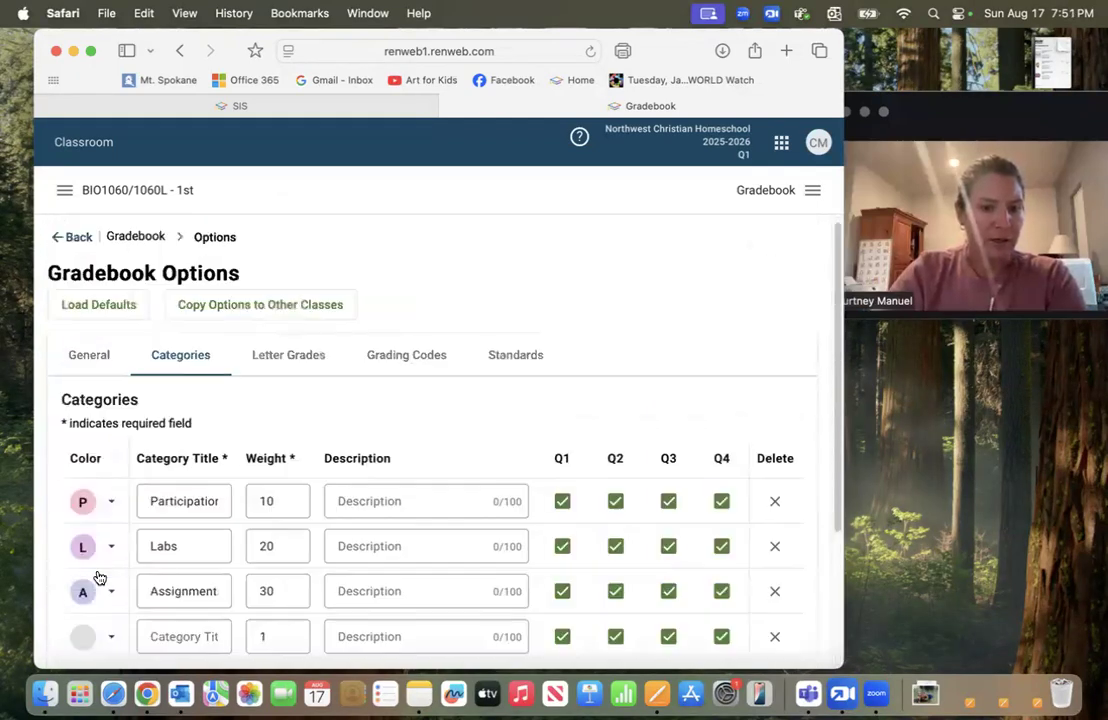
{"action": "left_click", "coordinate": [167, 633]}
{"action": "type", "text": "test"}
{"action": "type", "text": "/quizzes"}
{"action": "scroll", "coordinate": [212, 577], "scroll_direction": "down", "scroll_amount": 1}
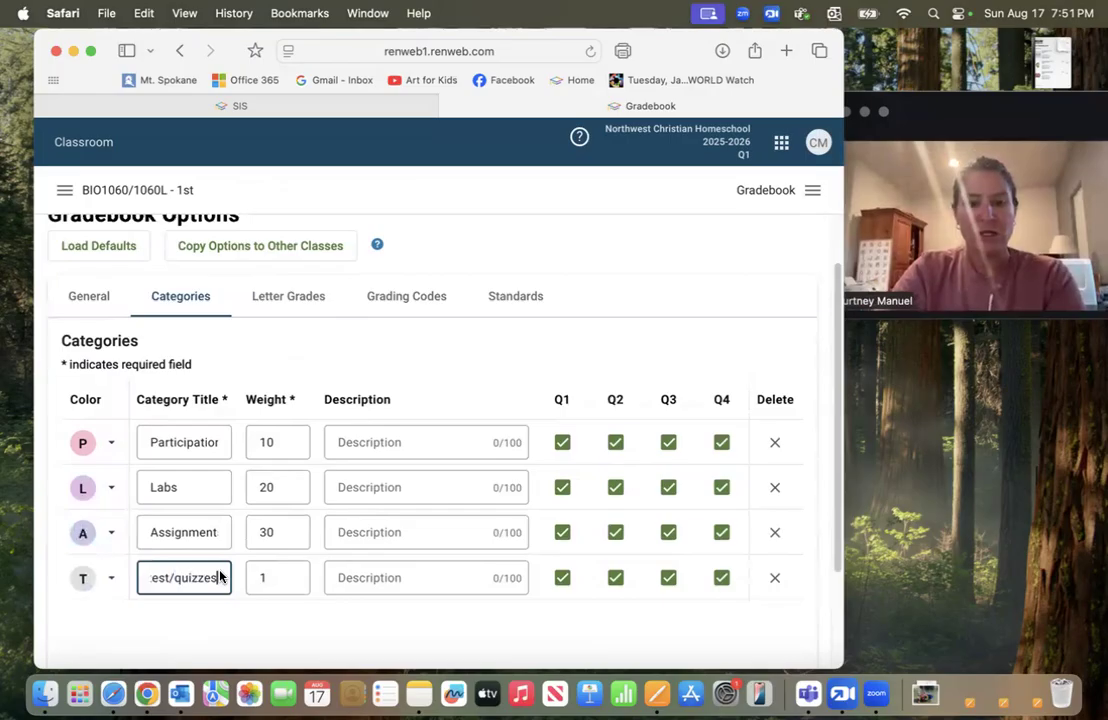
{"action": "left_click", "coordinate": [263, 577]}
{"action": "key", "text": "BackSpace"}
{"action": "type", "text": "40"}
Step: Color the test/quizzes category light blue and save the grading categories
{"action": "left_click", "coordinate": [110, 578]}
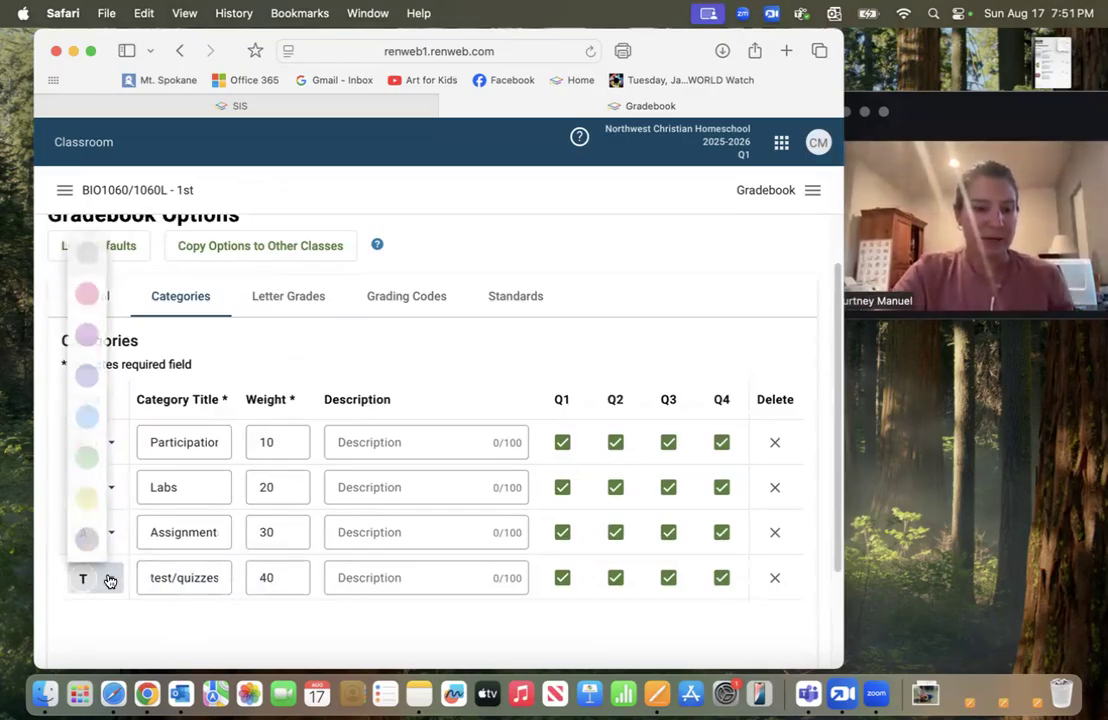
{"action": "left_click", "coordinate": [91, 493]}
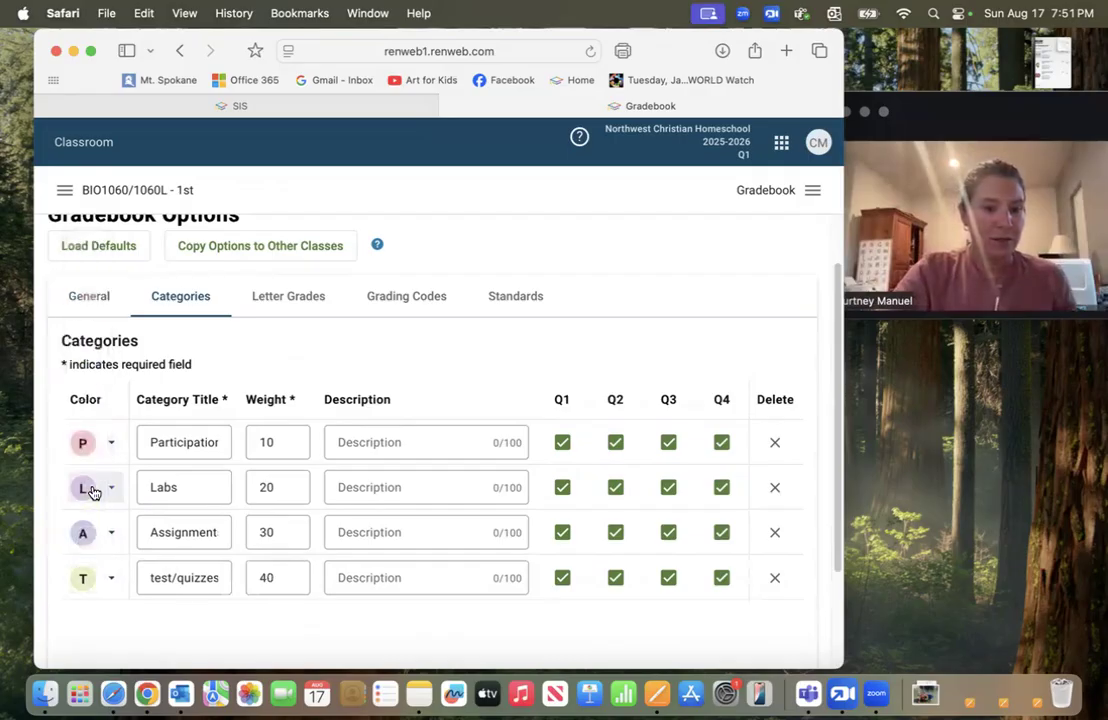
{"action": "left_click", "coordinate": [112, 575]}
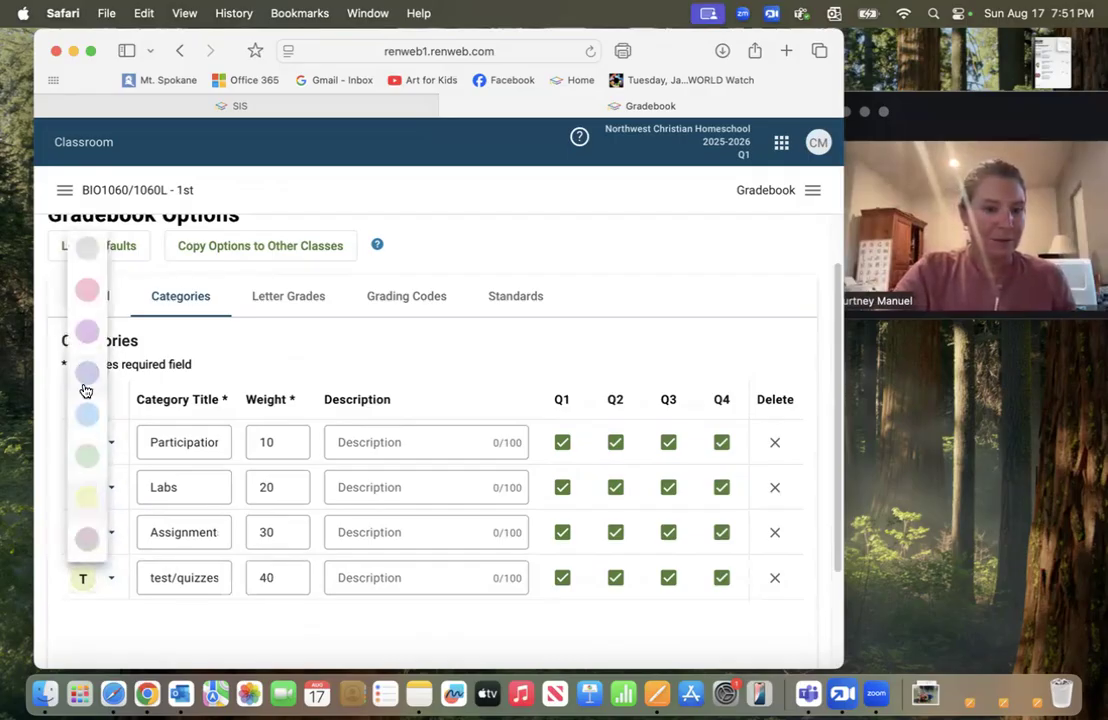
{"action": "left_click", "coordinate": [80, 366]}
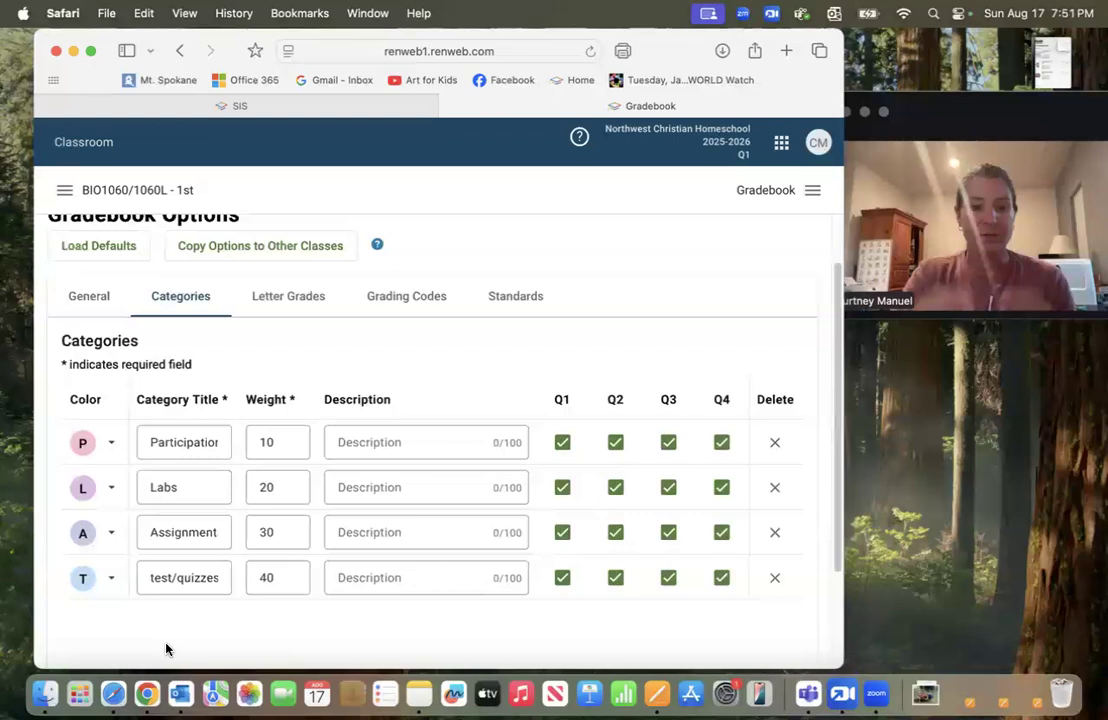
{"action": "scroll", "coordinate": [150, 575], "scroll_direction": "down", "scroll_amount": 5}
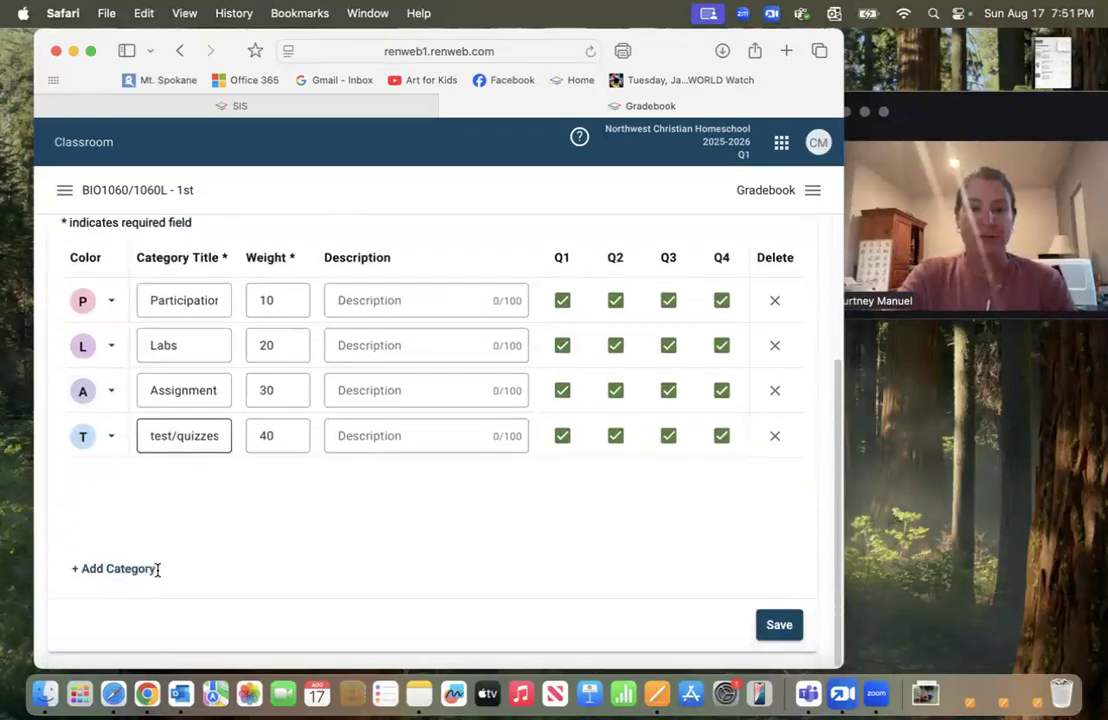
{"action": "left_click", "coordinate": [785, 629]}
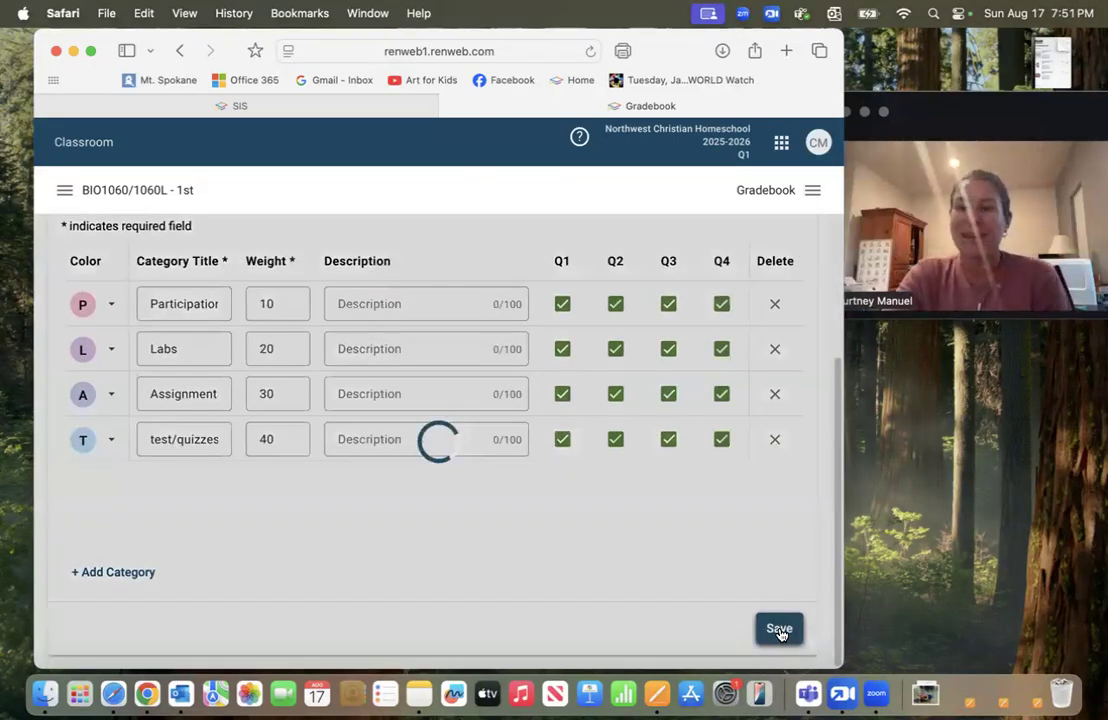
{"action": "scroll", "coordinate": [509, 497], "scroll_direction": "up", "scroll_amount": 5}
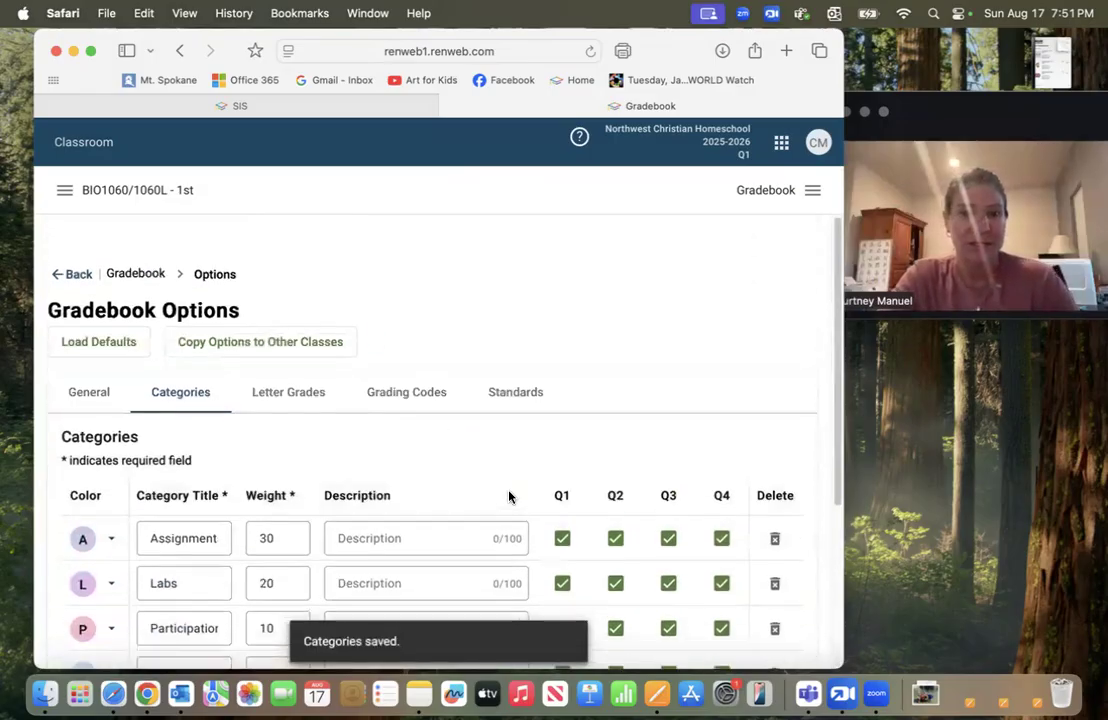
{"action": "left_click", "coordinate": [302, 372]}
{"action": "left_click", "coordinate": [121, 512]}
{"action": "type", "text": "M"}
{"action": "key", "text": "Tab"}
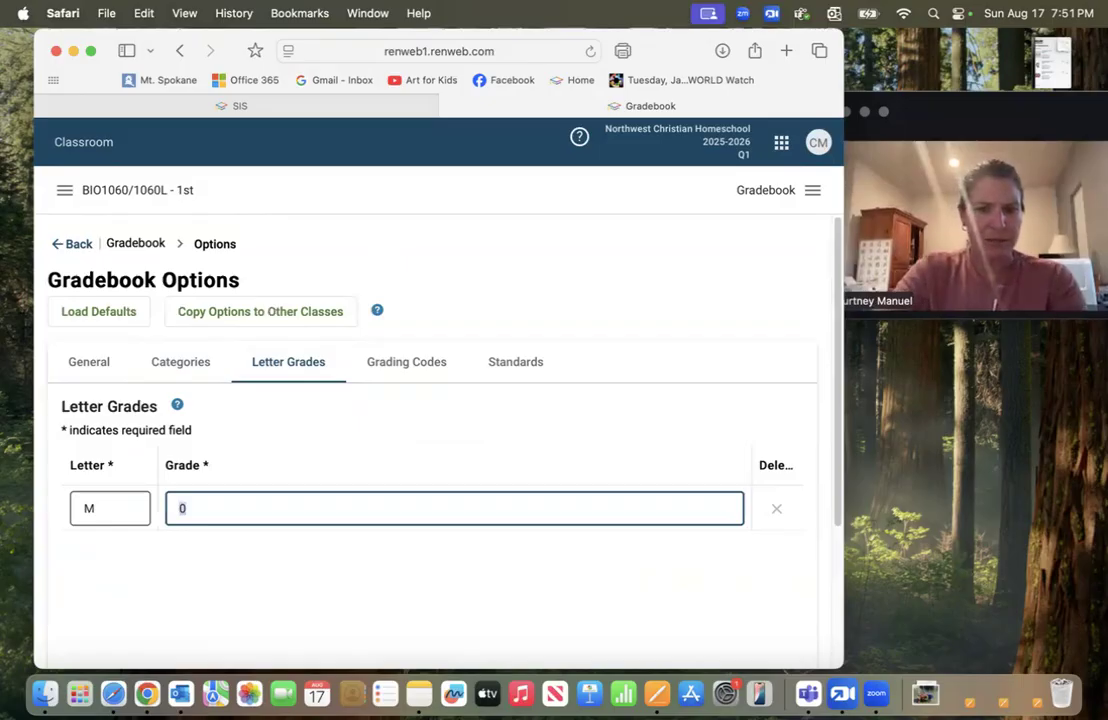
{"action": "double_click", "coordinate": [777, 509]}
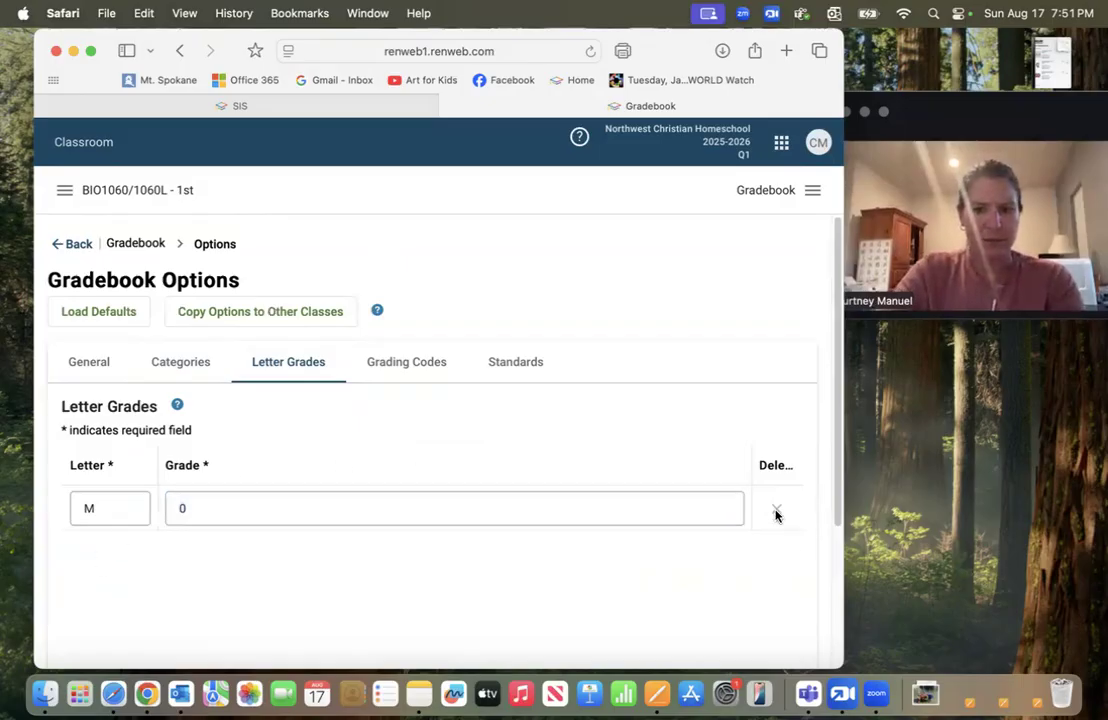
{"action": "left_click", "coordinate": [485, 424]}
{"action": "left_click", "coordinate": [296, 380]}
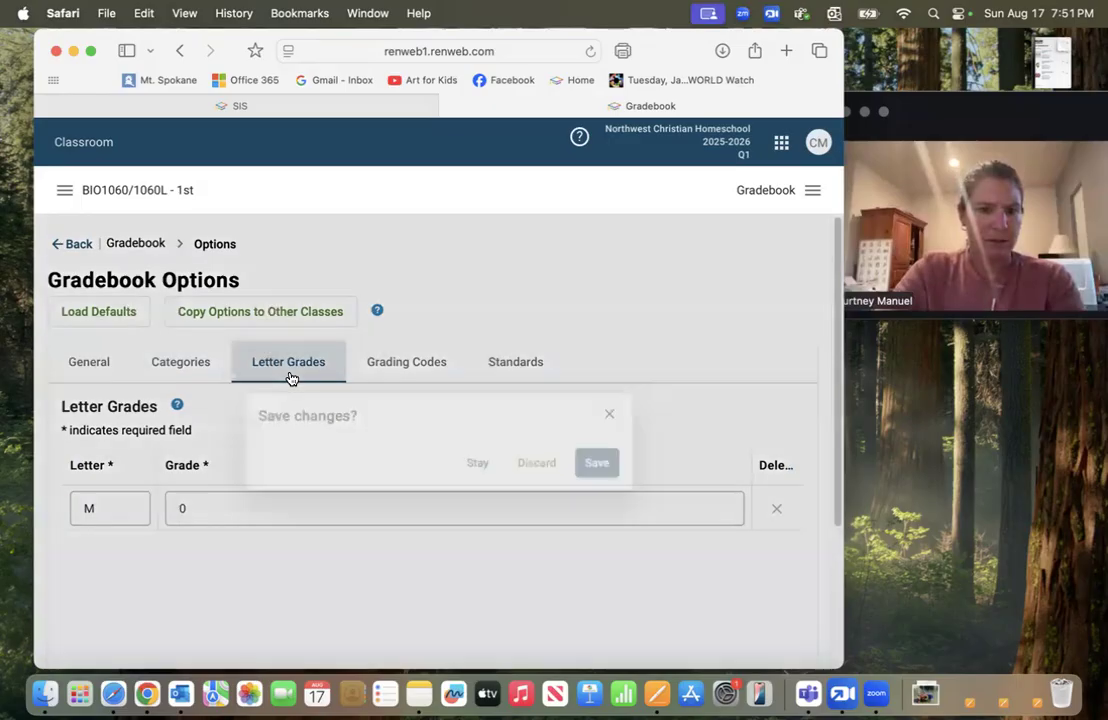
{"action": "left_click", "coordinate": [544, 464]}
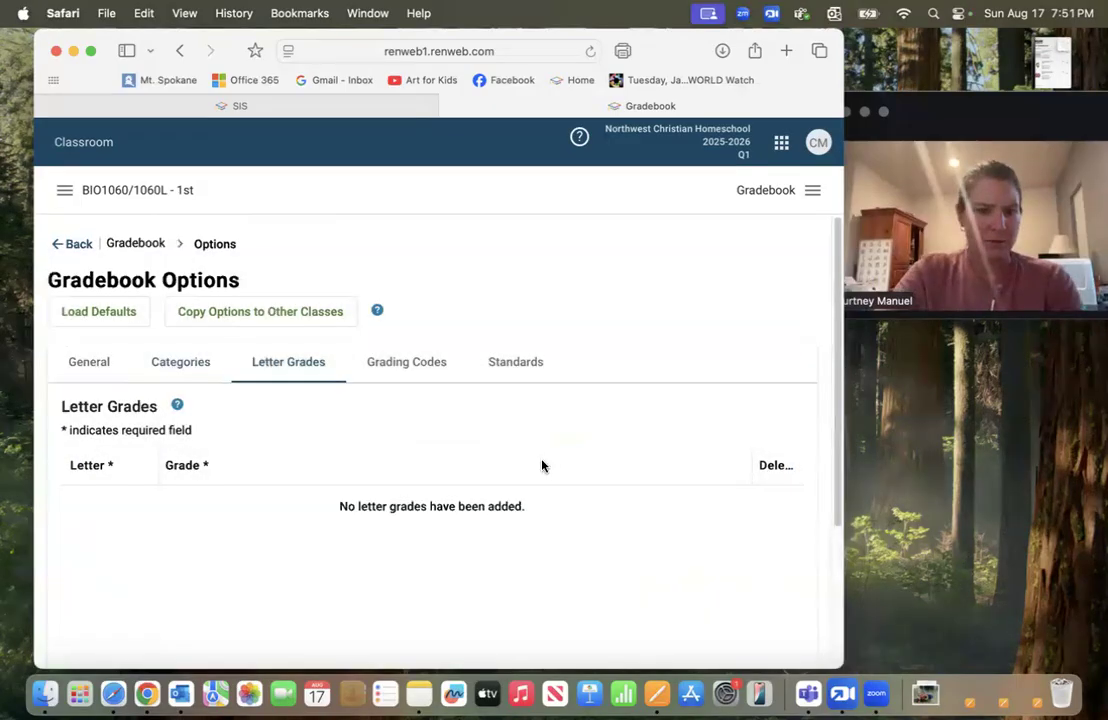
{"action": "scroll", "coordinate": [317, 470], "scroll_direction": "down", "scroll_amount": 3}
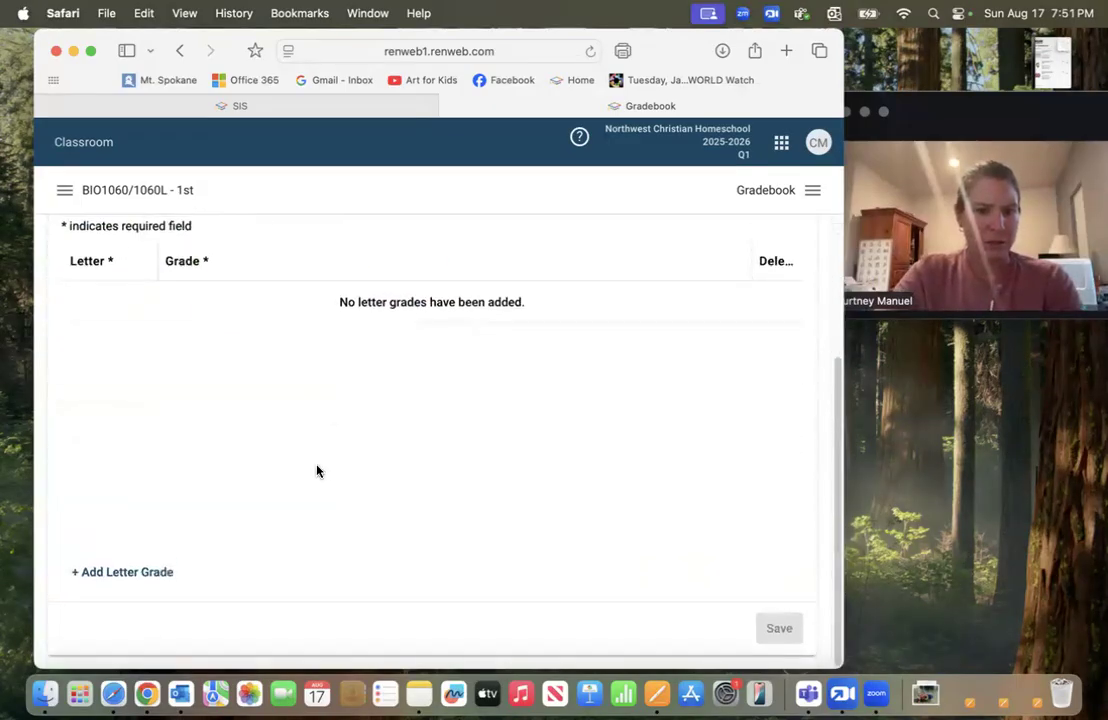
Step: Add a grading code M with the status Missing to the gradebook's grading codes
{"action": "scroll", "coordinate": [317, 470], "scroll_direction": "up", "scroll_amount": 5}
{"action": "left_click", "coordinate": [438, 376]}
{"action": "left_click", "coordinate": [195, 514]}
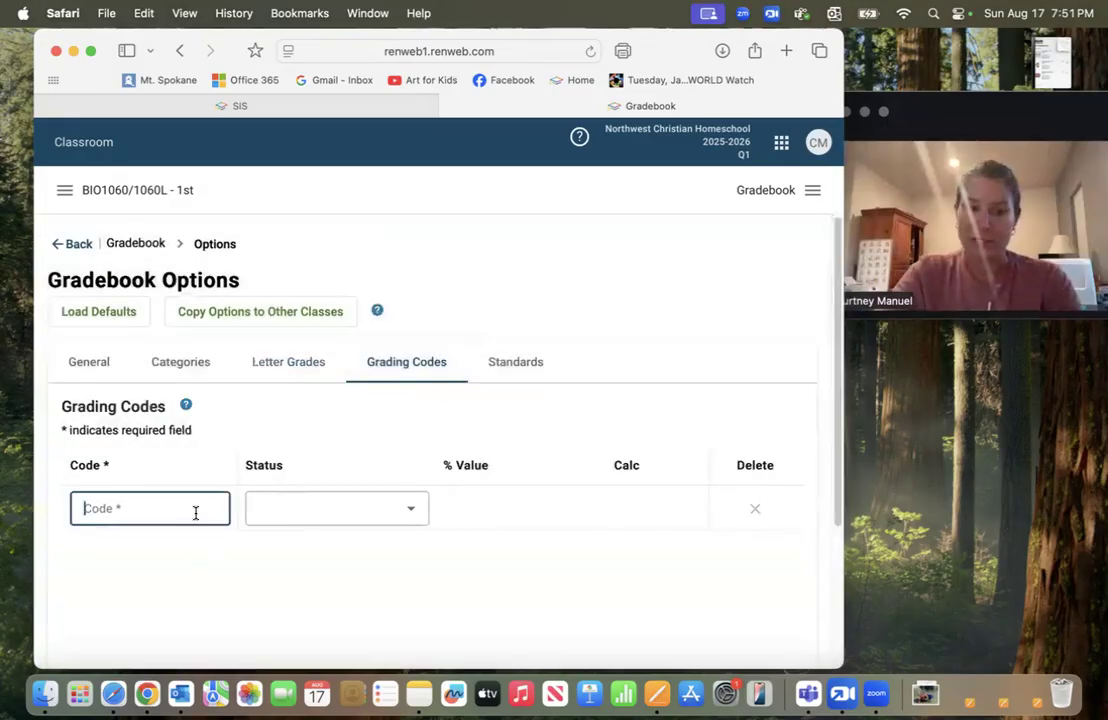
{"action": "type", "text": "M"}
{"action": "key", "text": "Tab"}
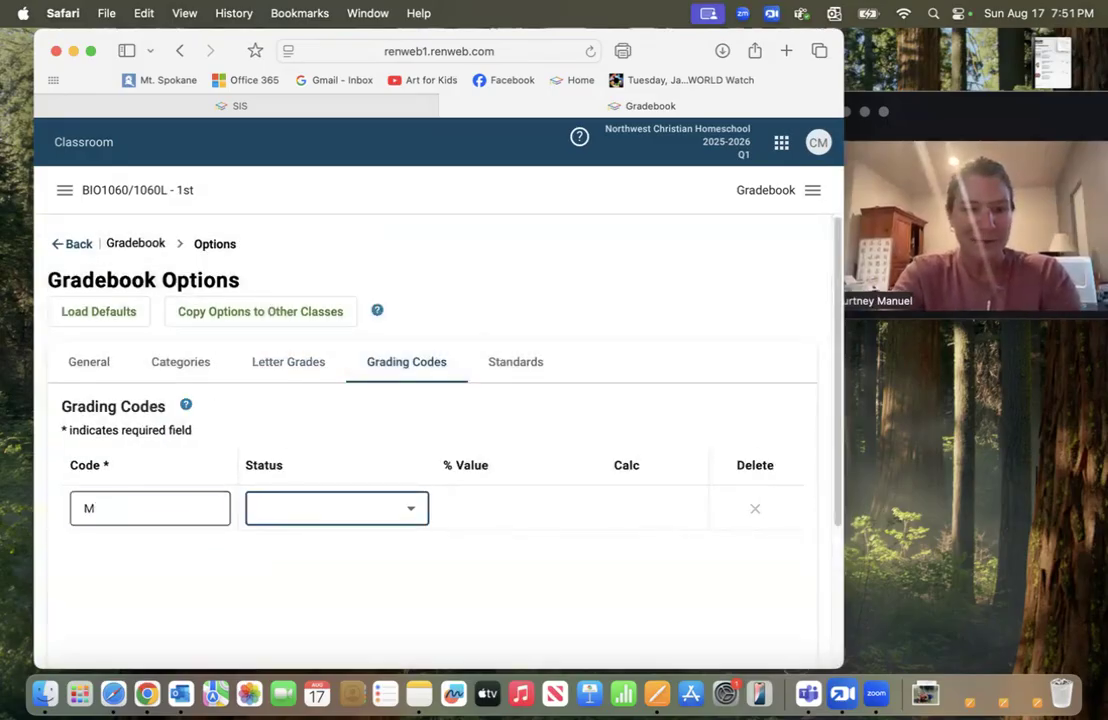
{"action": "left_click", "coordinate": [311, 552]}
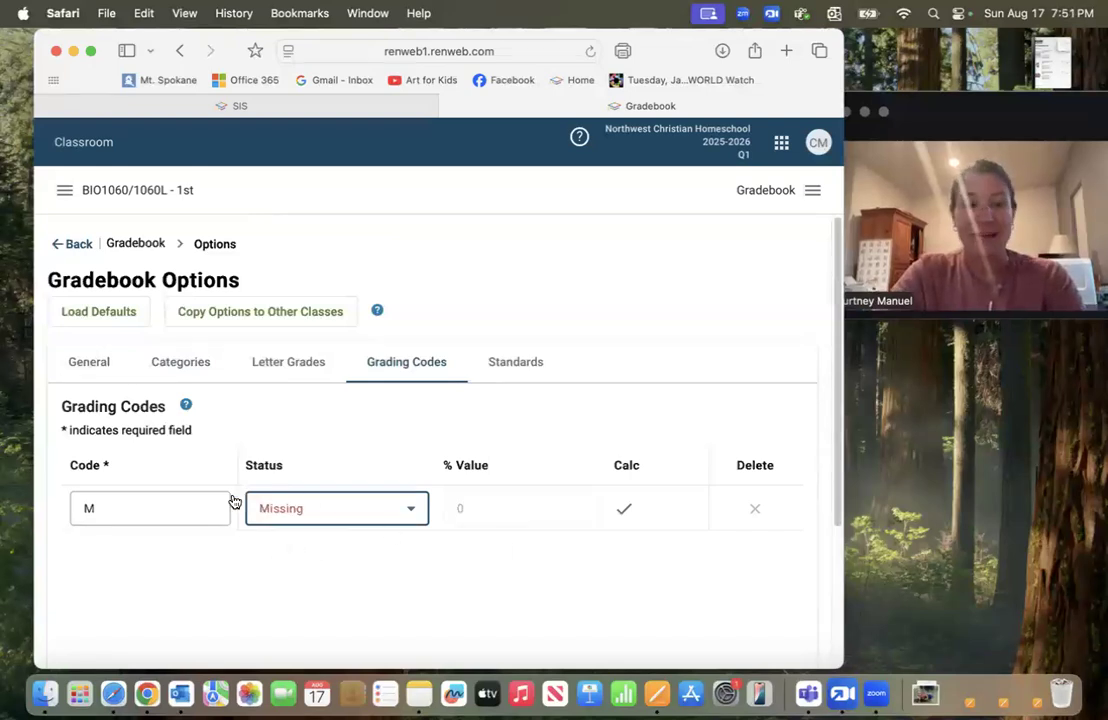
Step: Add a second grading code Ex with the status Excused
{"action": "scroll", "coordinate": [457, 554], "scroll_direction": "down", "scroll_amount": 3}
{"action": "left_click", "coordinate": [108, 632]}
{"action": "left_click", "coordinate": [123, 556]}
{"action": "type", "text": "Ex"}
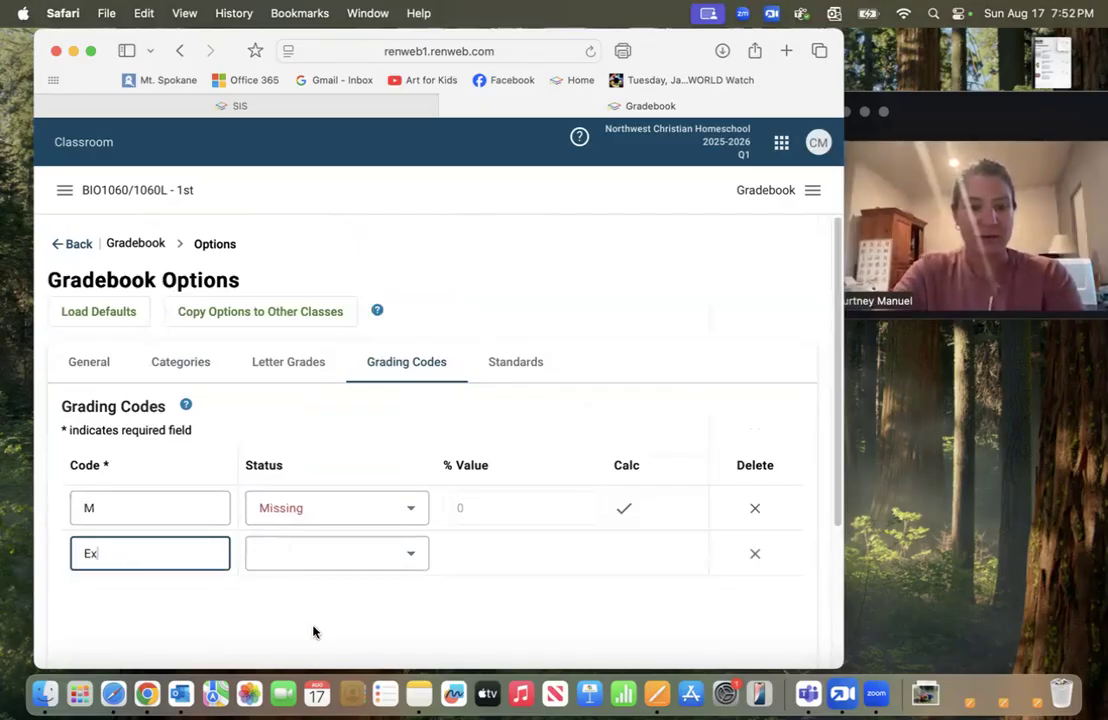
{"action": "left_click", "coordinate": [321, 560]}
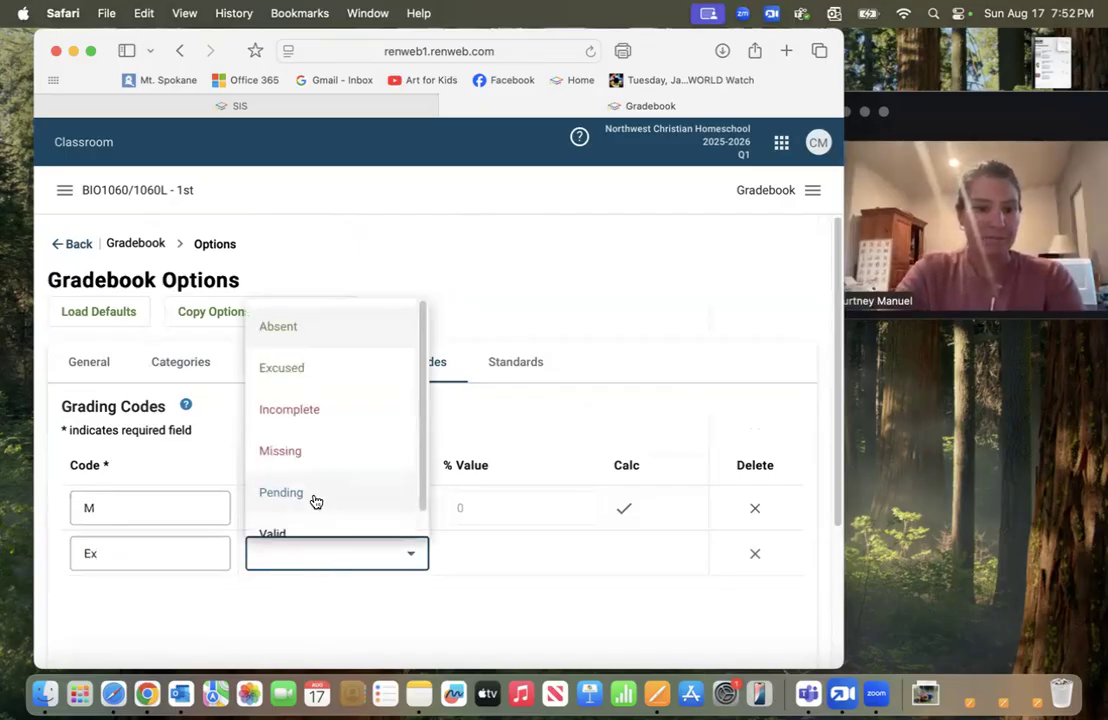
{"action": "left_click", "coordinate": [307, 369]}
Step: Add a third grading code Ab with the status Absent
{"action": "scroll", "coordinate": [279, 626], "scroll_direction": "down", "scroll_amount": 3}
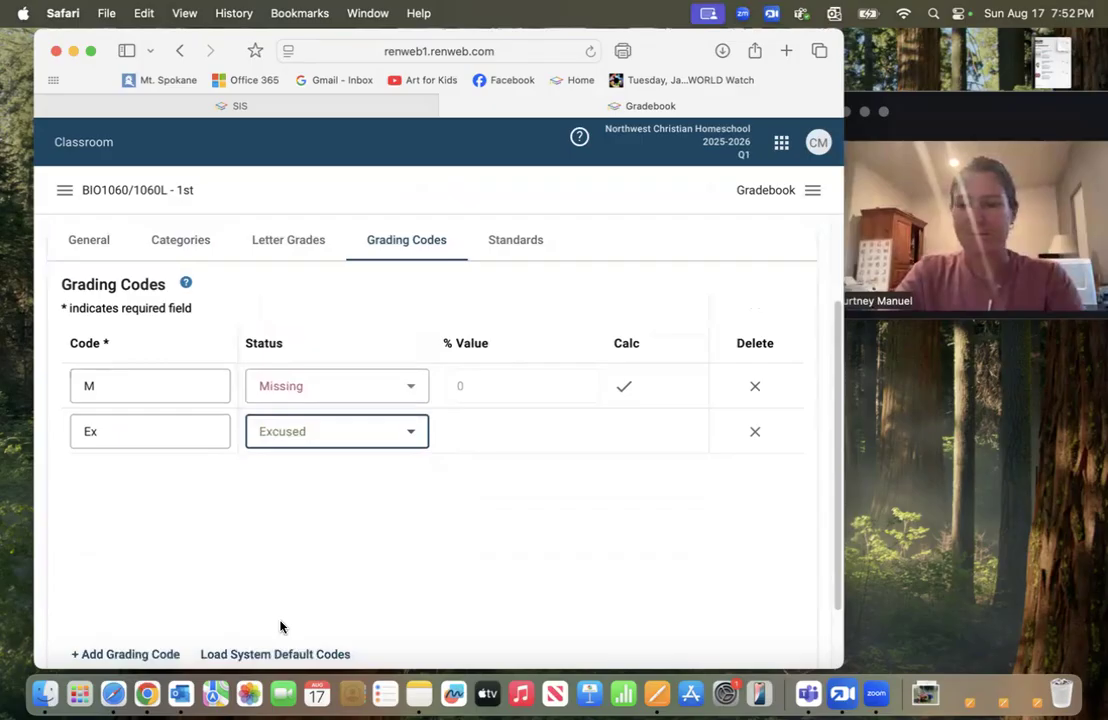
{"action": "scroll", "coordinate": [279, 626], "scroll_direction": "down", "scroll_amount": 2}
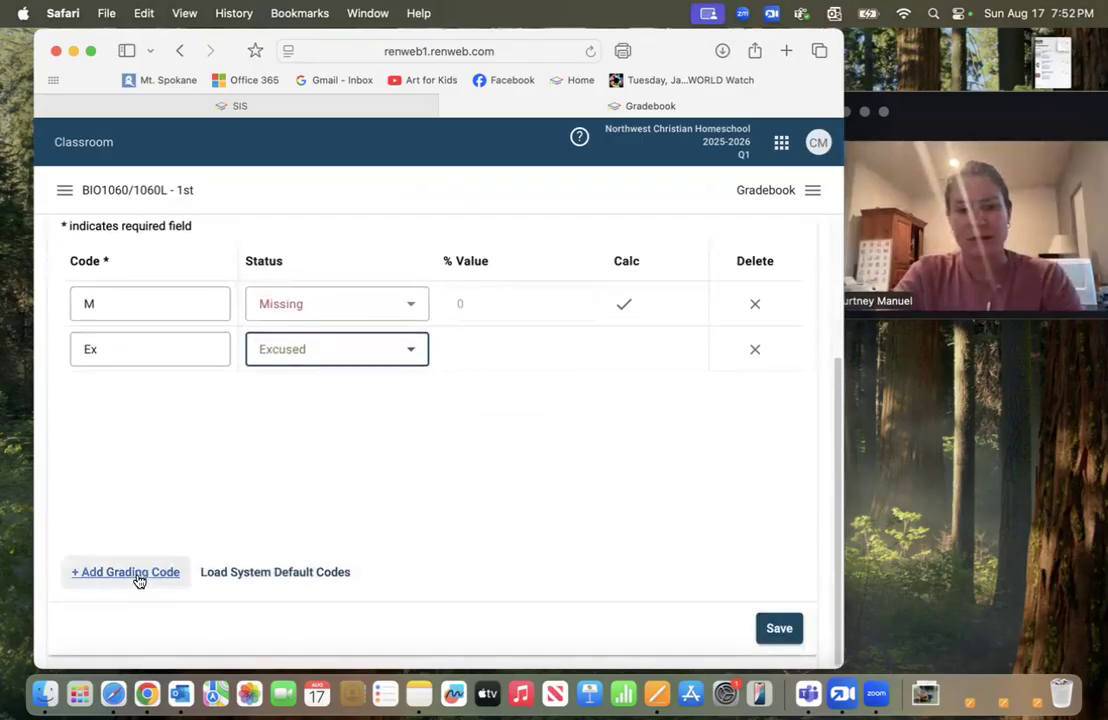
{"action": "left_click", "coordinate": [138, 574]}
{"action": "left_click", "coordinate": [136, 596]}
{"action": "type", "text": "Ab"}
{"action": "left_click", "coordinate": [355, 600]}
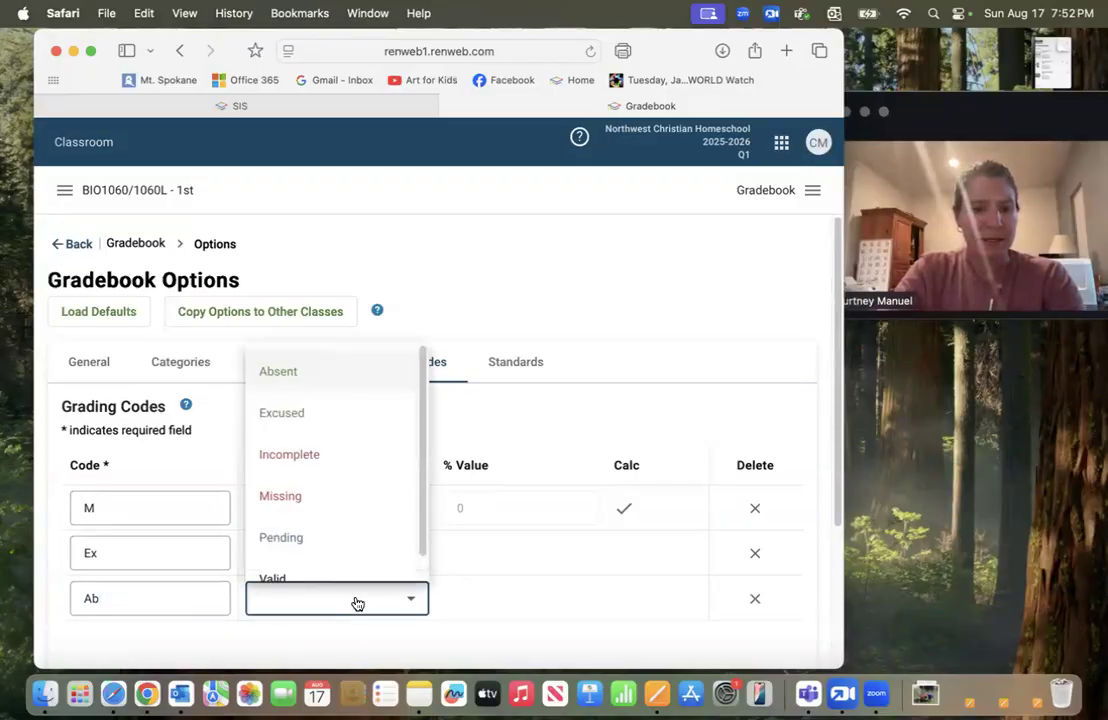
{"action": "left_click", "coordinate": [331, 374]}
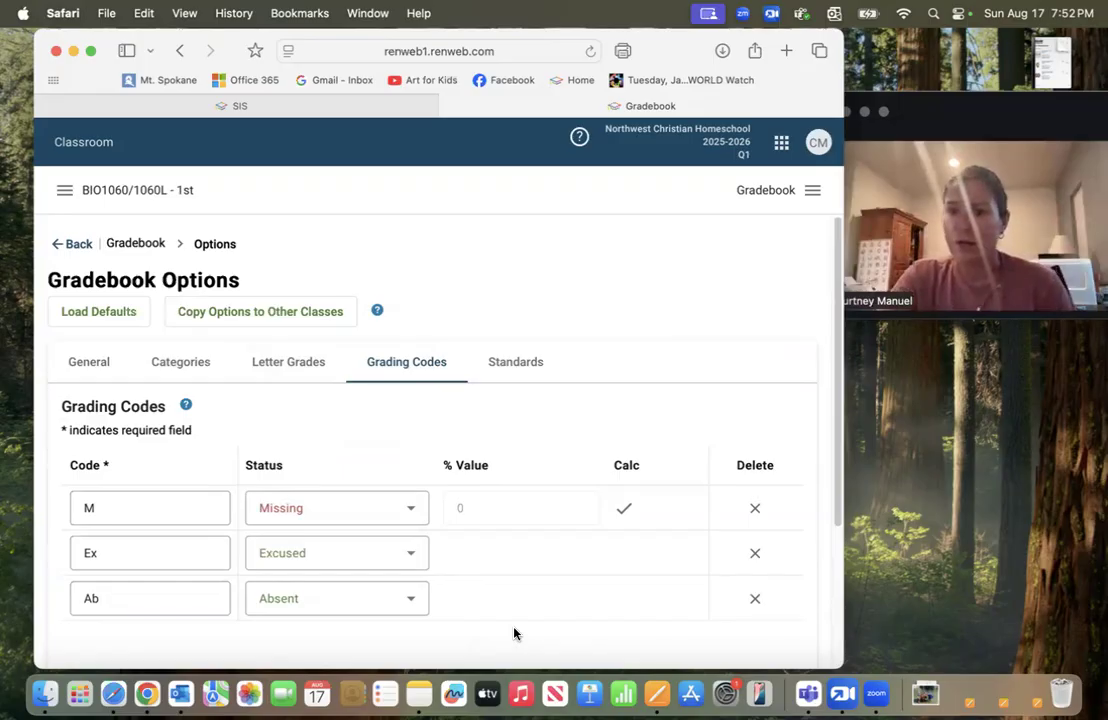
Step: Save the grading codes and return to the class gradebook
{"action": "scroll", "coordinate": [514, 633], "scroll_direction": "down", "scroll_amount": 5}
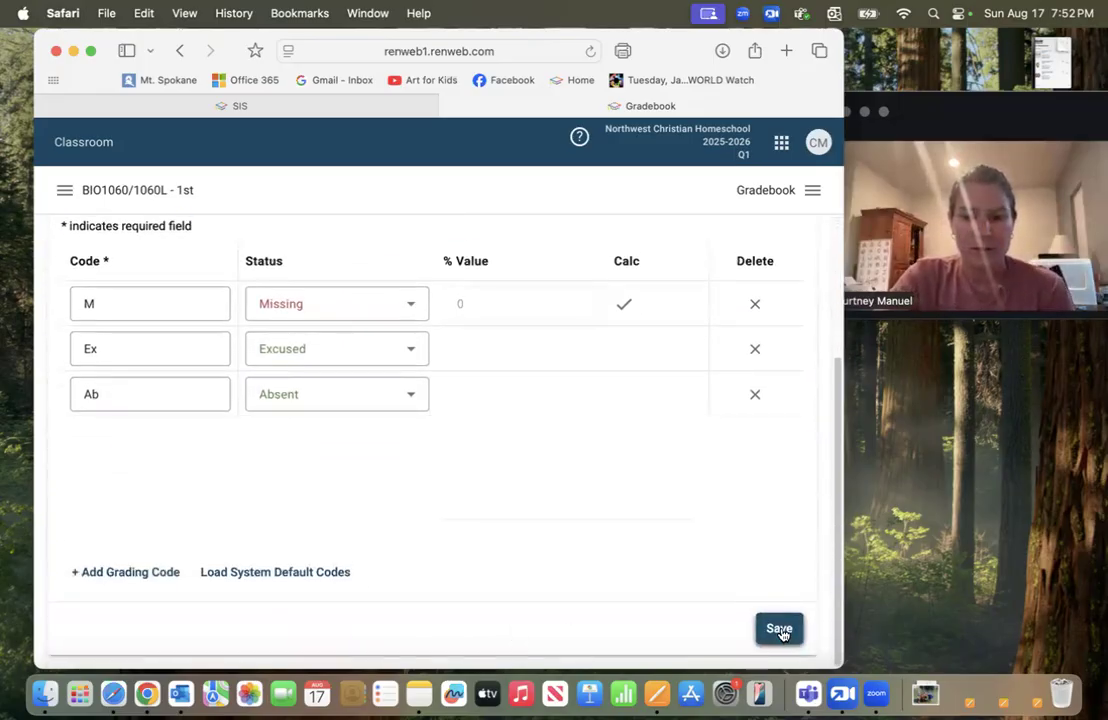
{"action": "left_click", "coordinate": [780, 630]}
{"action": "scroll", "coordinate": [283, 531], "scroll_direction": "up", "scroll_amount": 4}
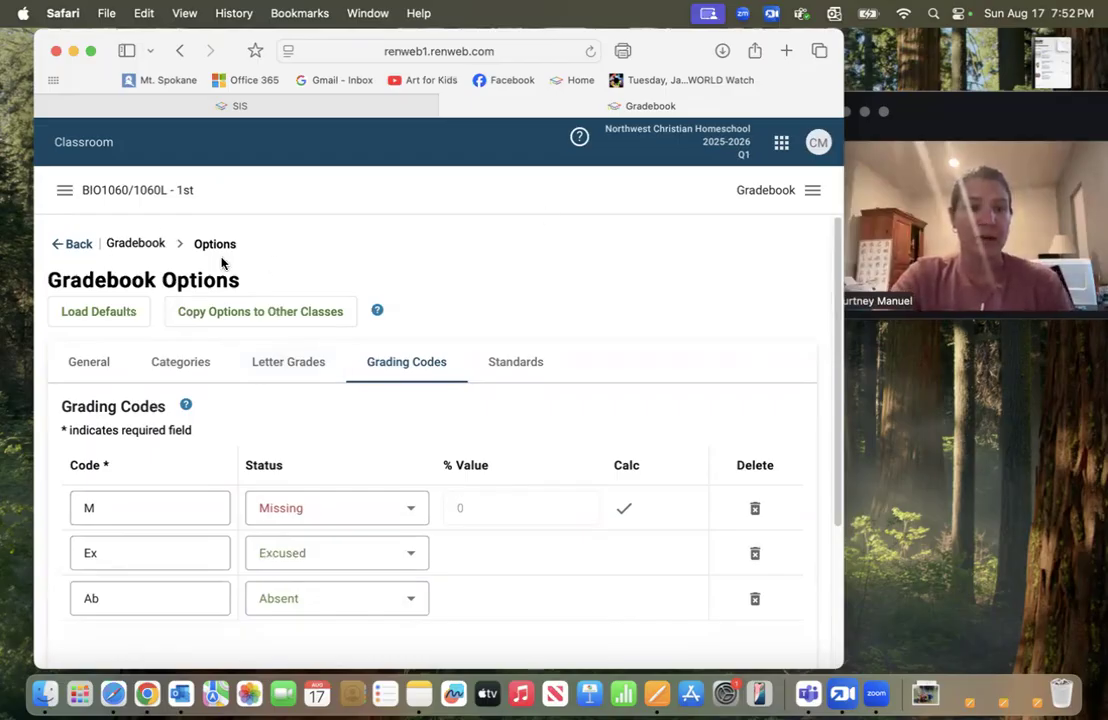
{"action": "left_click", "coordinate": [68, 245]}
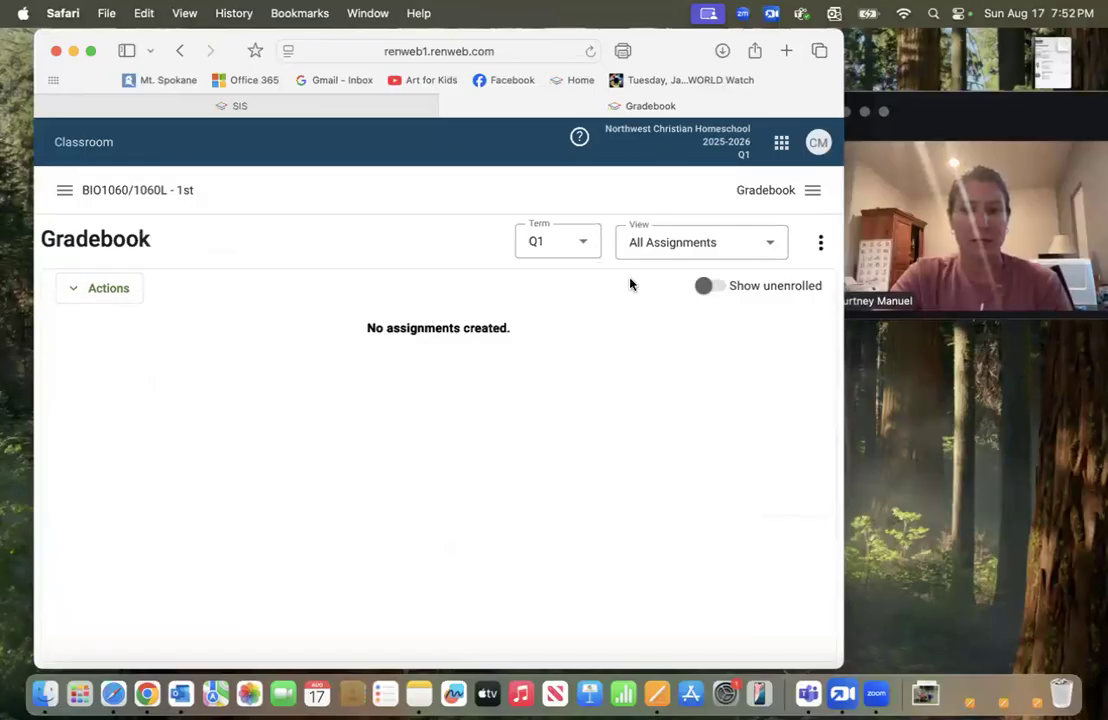
{"action": "left_click", "coordinate": [127, 289]}
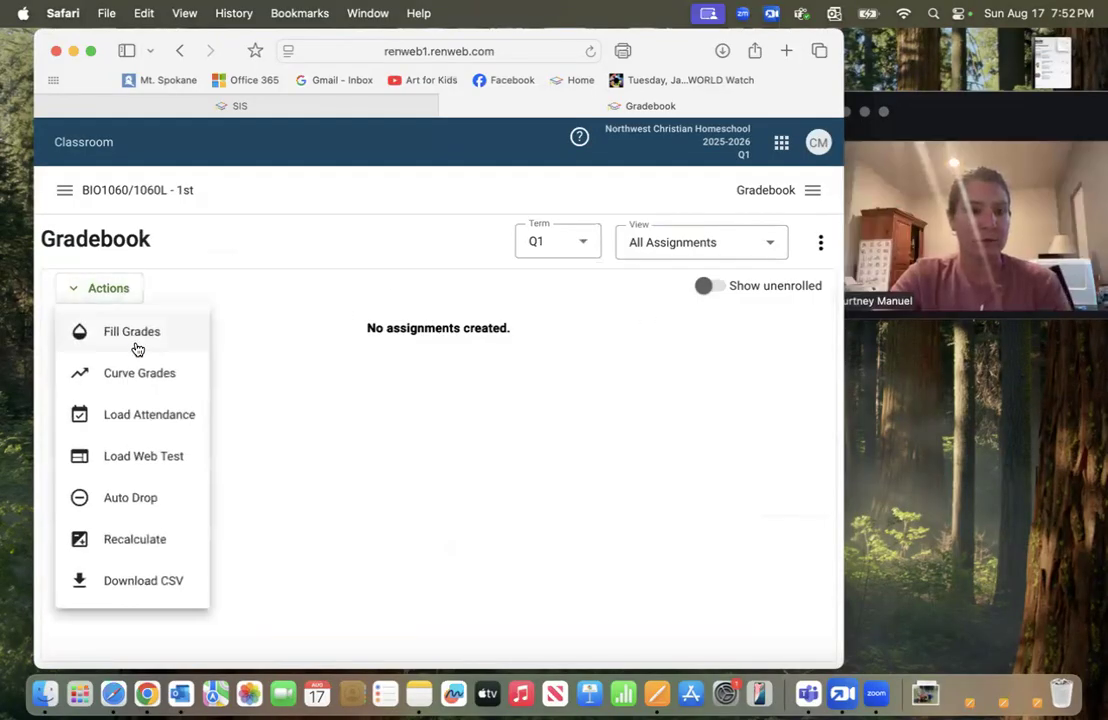
{"action": "left_click", "coordinate": [289, 306]}
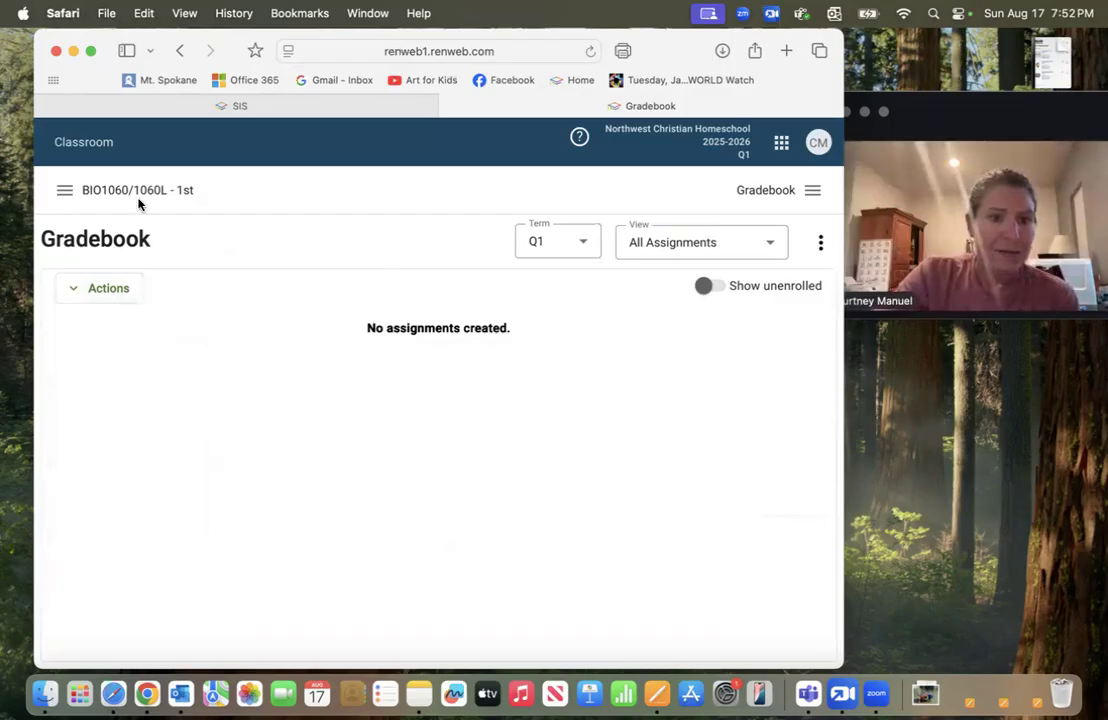
{"action": "left_click", "coordinate": [66, 193]}
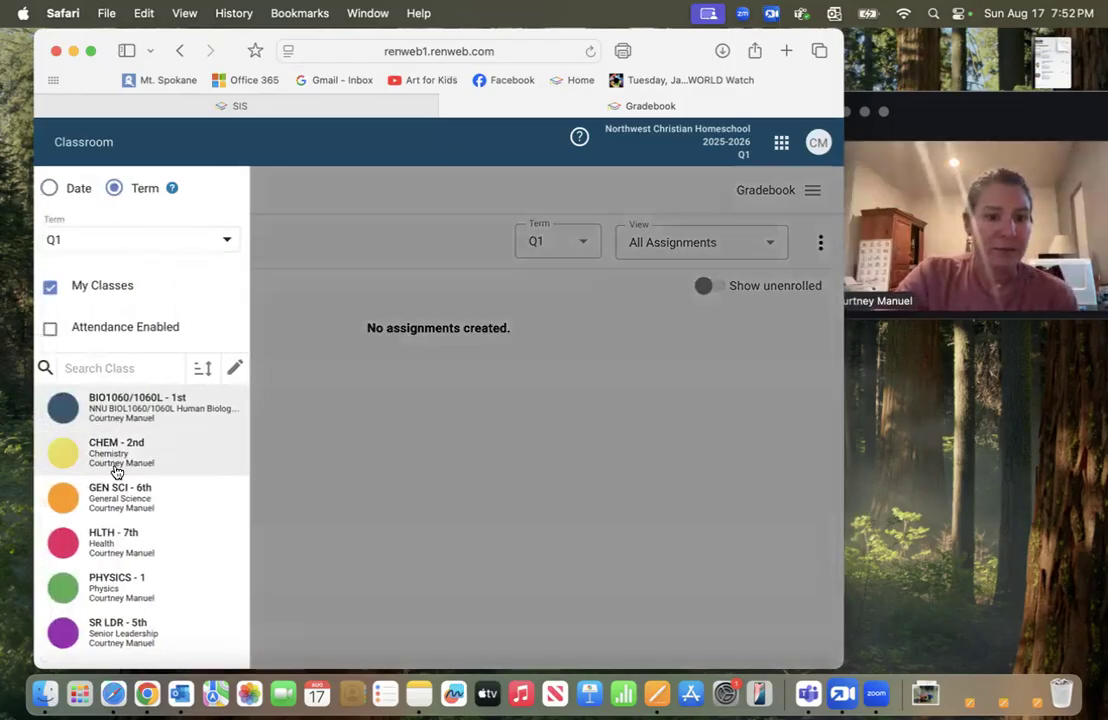
{"action": "left_click", "coordinate": [106, 418]}
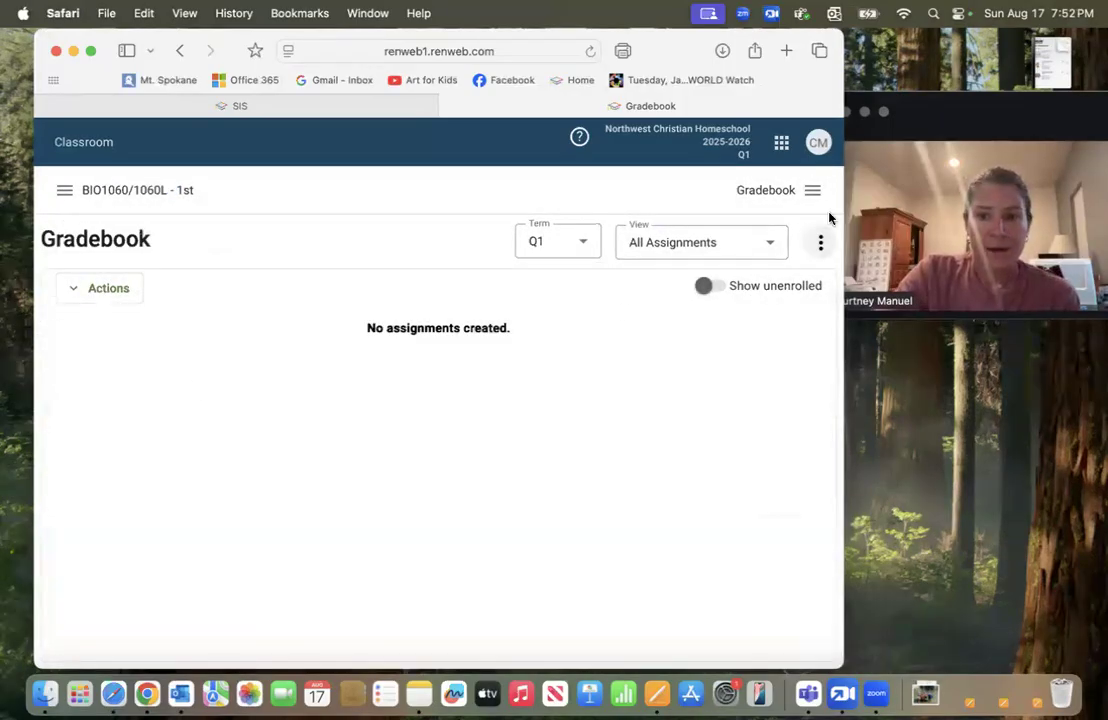
Step: Widen the browser window to show the full gradebook controls and start a new assignment in the Participation category
{"action": "left_click_drag", "start_coordinate": [843, 206], "coordinate": [962, 190]}
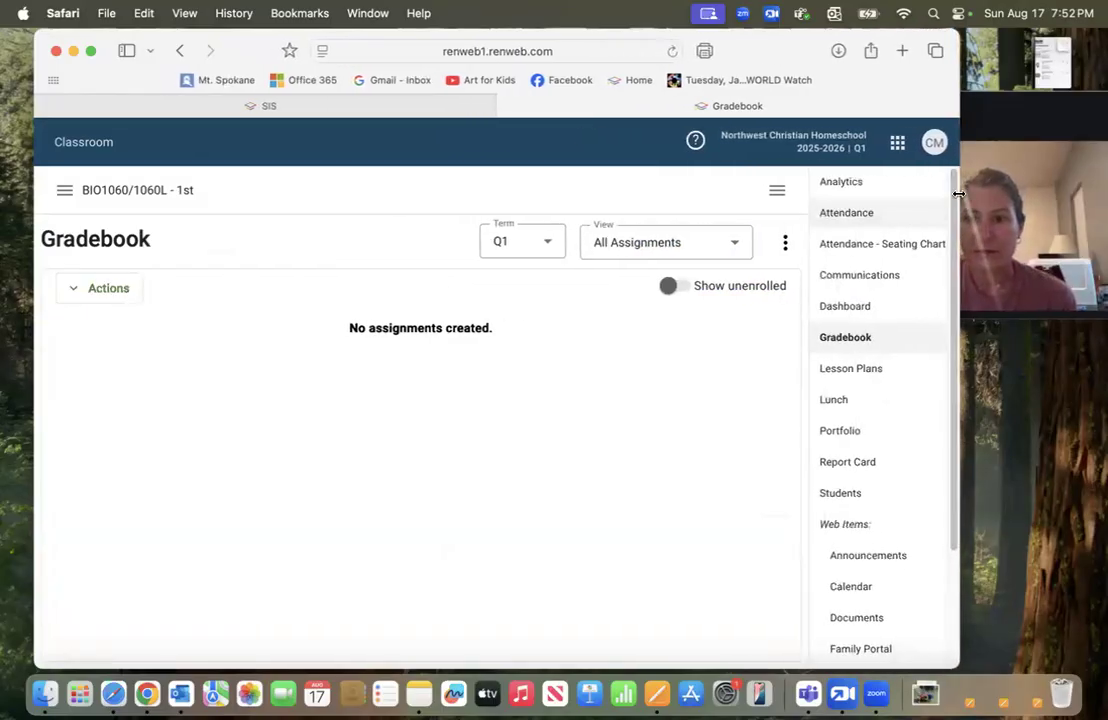
{"action": "left_click_drag", "start_coordinate": [958, 80], "coordinate": [1097, 63]}
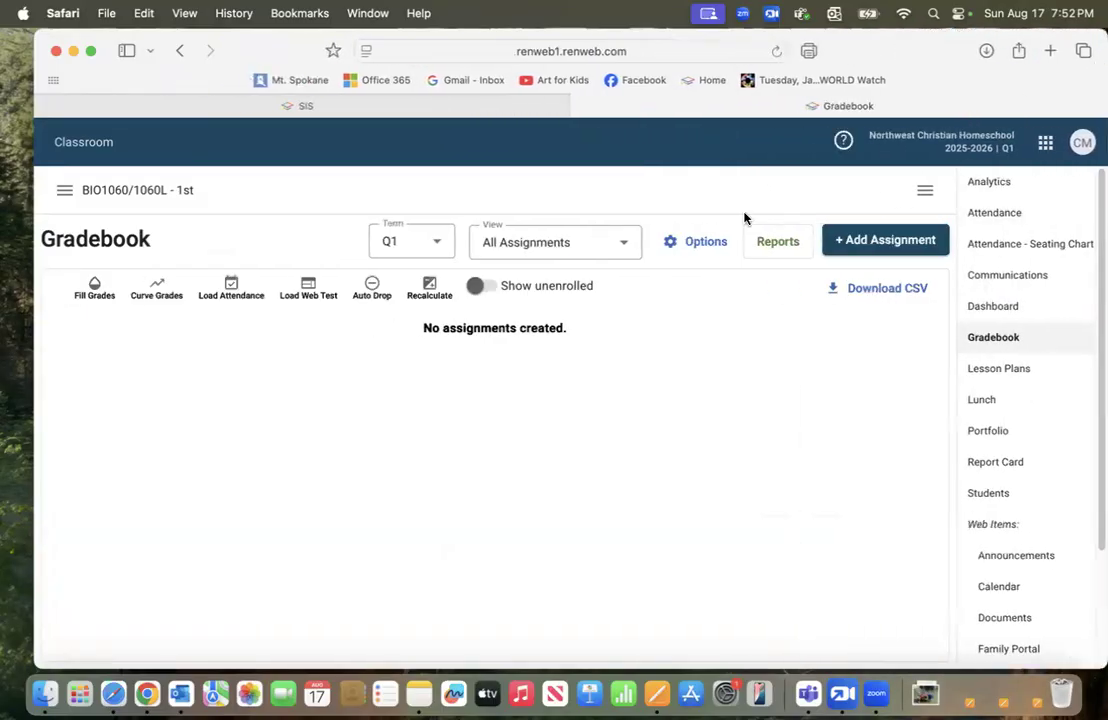
{"action": "left_click", "coordinate": [882, 240]}
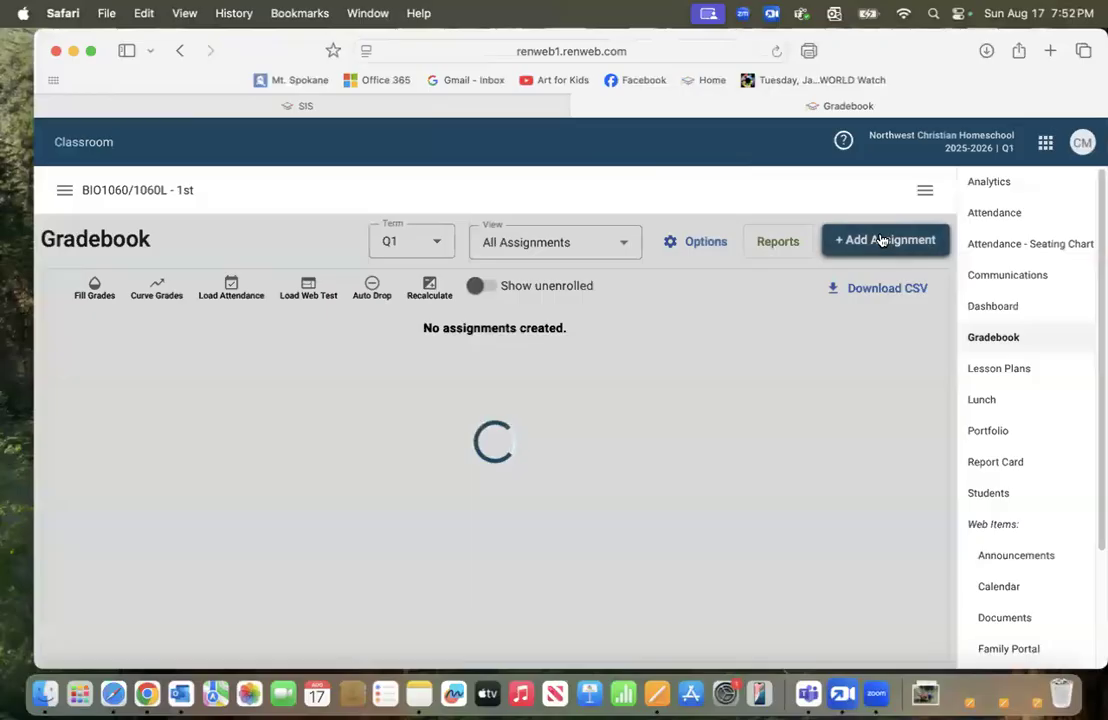
{"action": "left_click", "coordinate": [312, 437]}
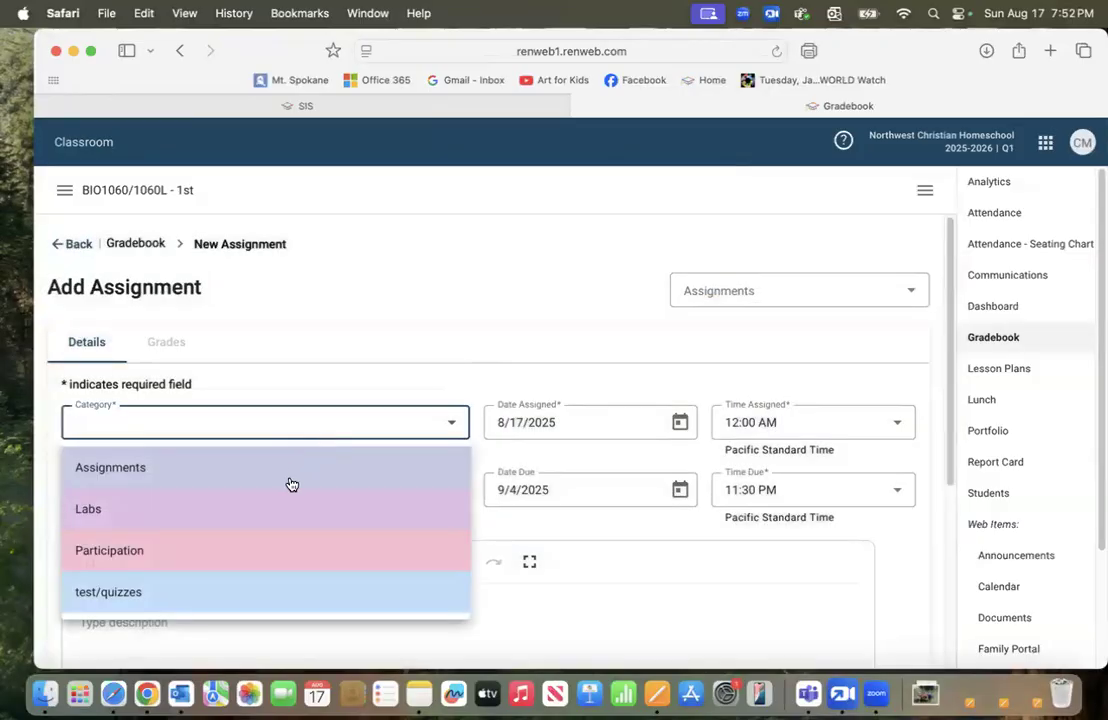
{"action": "left_click", "coordinate": [260, 557]}
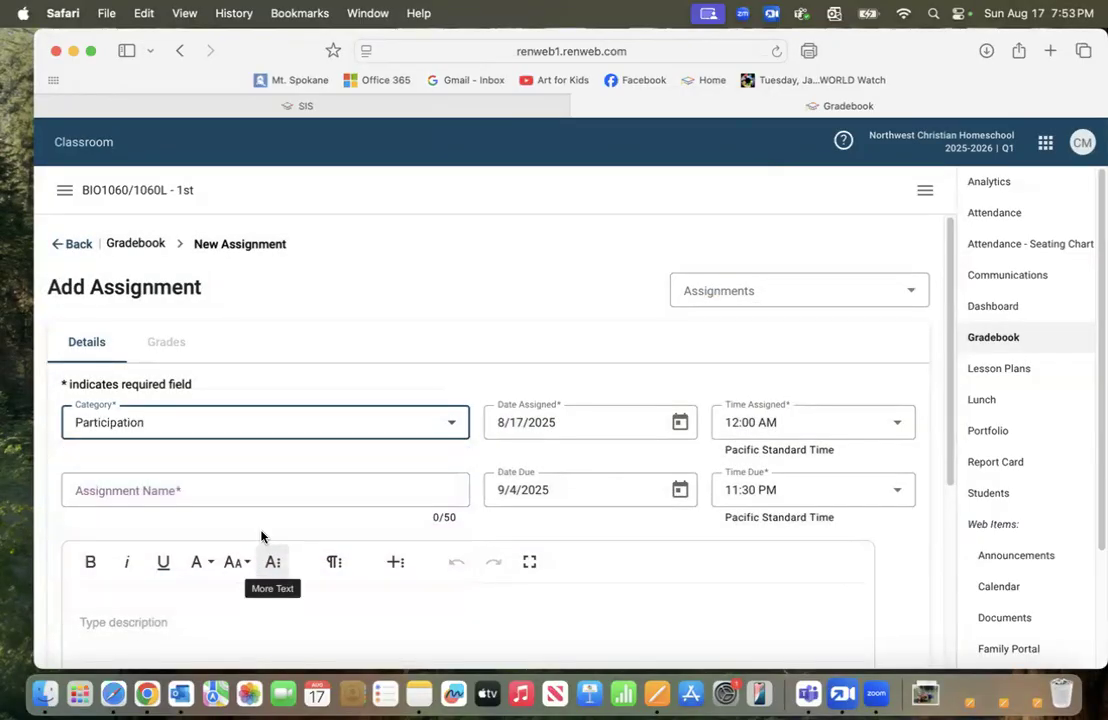
Step: Name the new assignment Signed Syllabus and set its assigned date to 8/28/2025
{"action": "left_click", "coordinate": [270, 490]}
{"action": "type", "text": "Sign"}
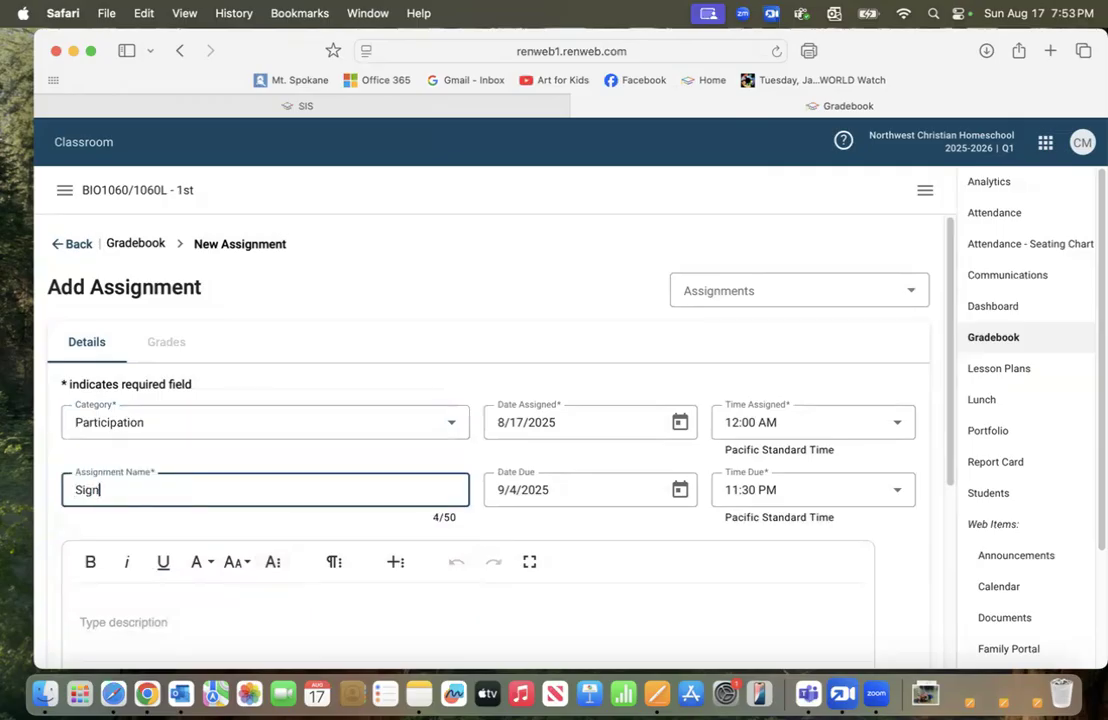
{"action": "type", "text": "ed Syllabus"}
{"action": "left_click", "coordinate": [680, 422]}
{"action": "left_click", "coordinate": [647, 596]}
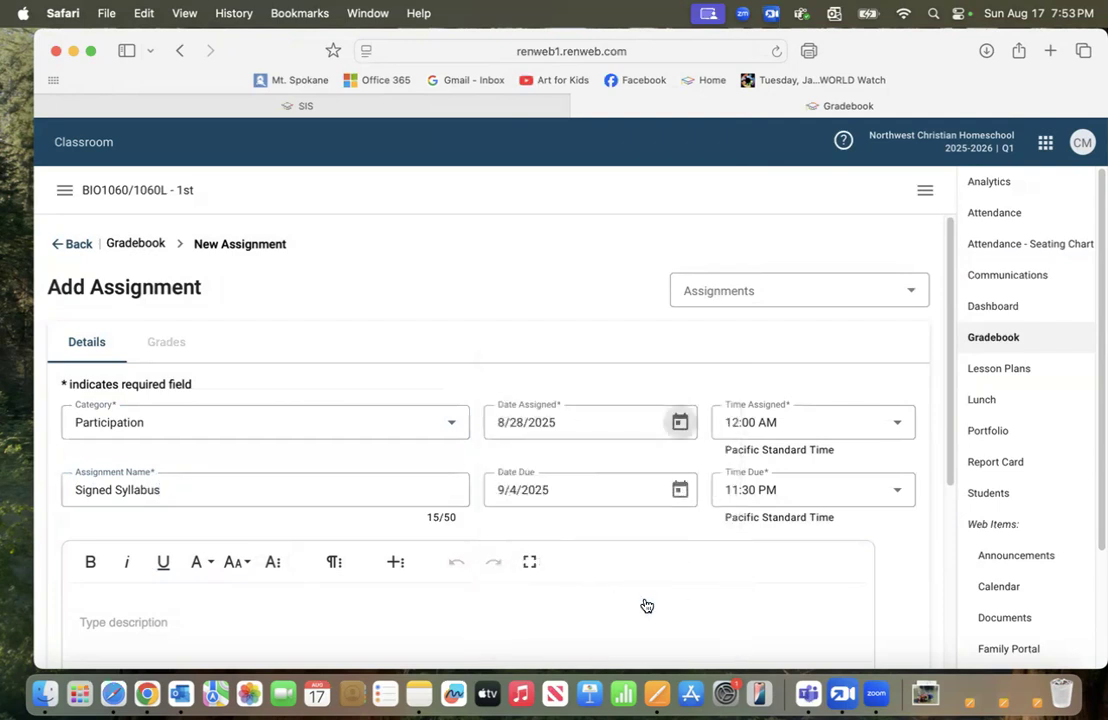
Step: Set the Signed Syllabus assignment's maximum points to 5, then save it and close the assignment form
{"action": "scroll", "coordinate": [645, 598], "scroll_direction": "down", "scroll_amount": 1}
{"action": "scroll", "coordinate": [645, 598], "scroll_direction": "down", "scroll_amount": 2}
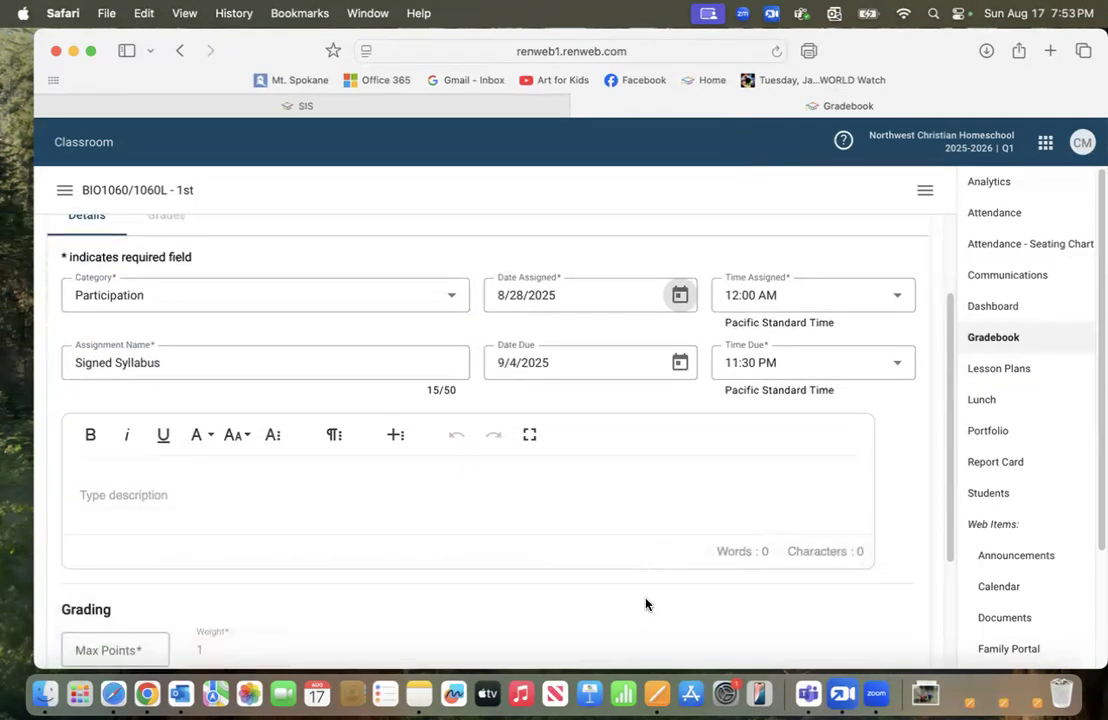
{"action": "scroll", "coordinate": [628, 532], "scroll_direction": "down", "scroll_amount": 4}
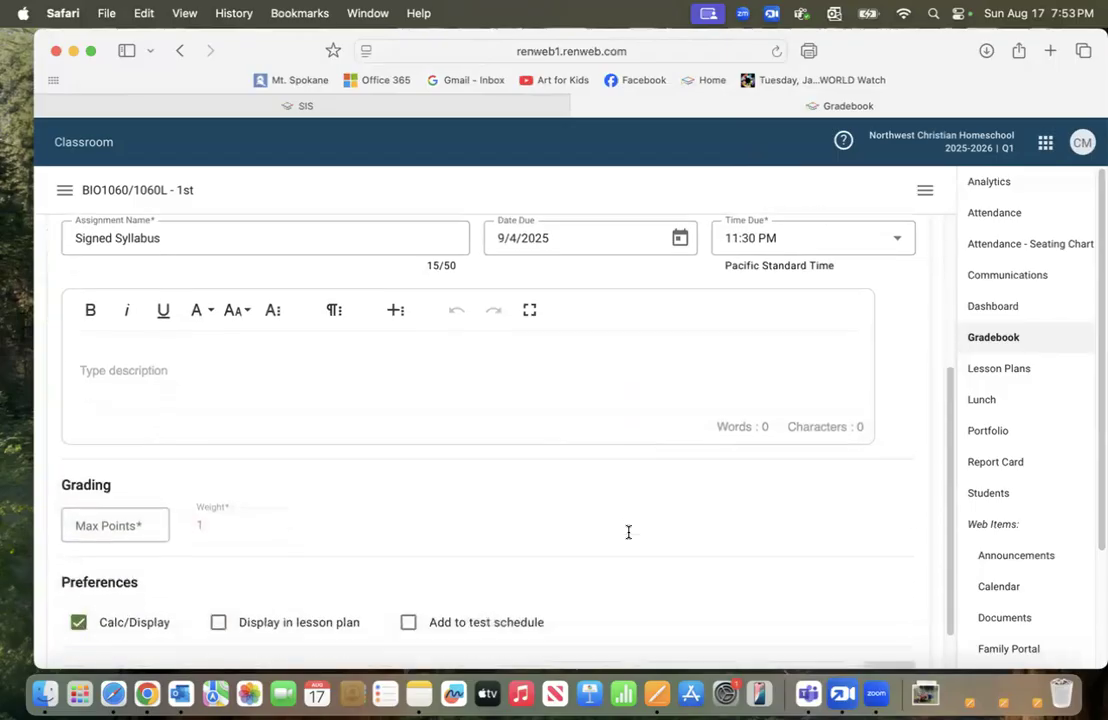
{"action": "left_click", "coordinate": [129, 490]}
{"action": "type", "text": "5"}
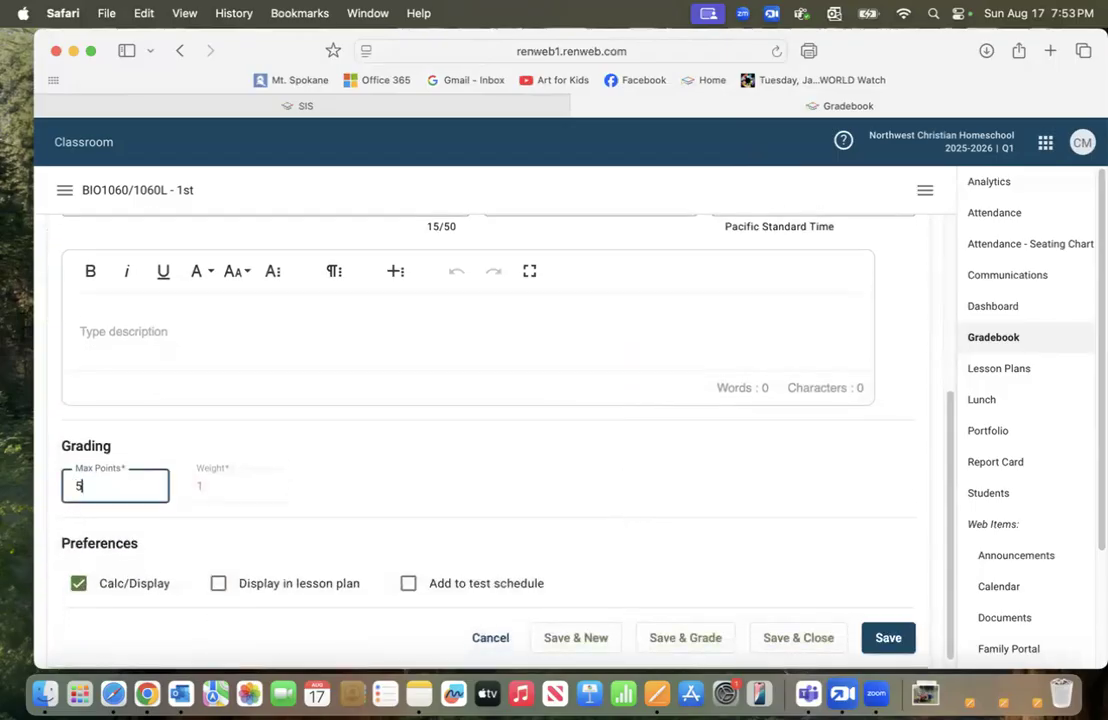
{"action": "left_click", "coordinate": [444, 488]}
{"action": "scroll", "coordinate": [443, 486], "scroll_direction": "down", "scroll_amount": 1}
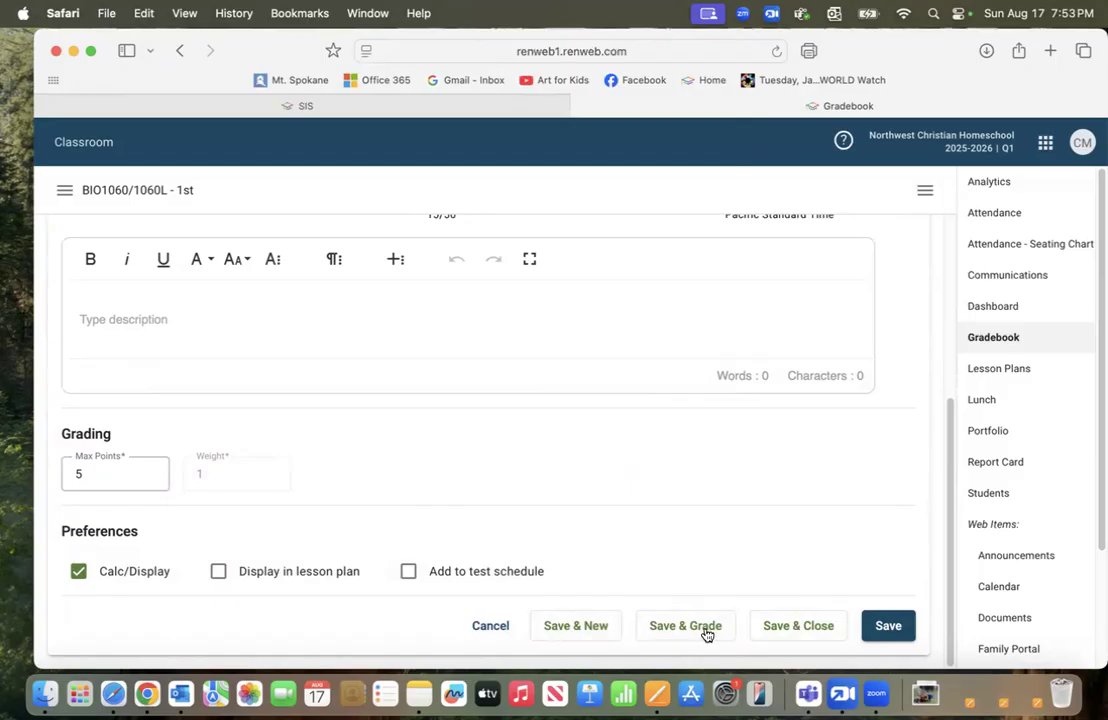
{"action": "left_click", "coordinate": [806, 636]}
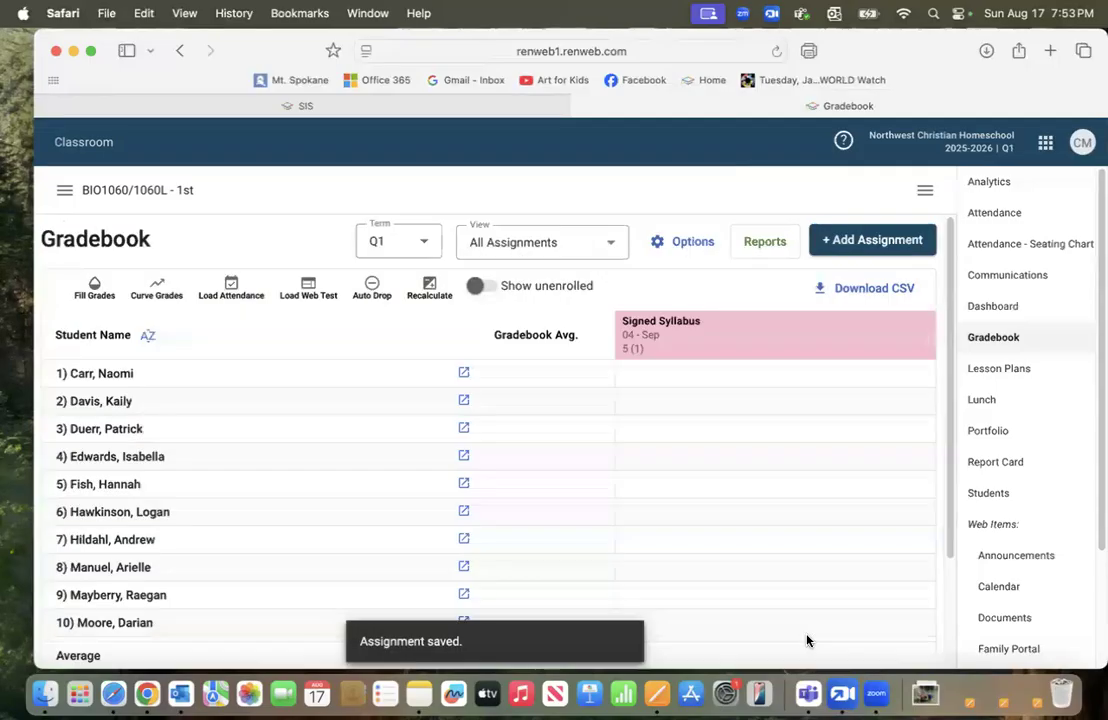
{"action": "scroll", "coordinate": [336, 467], "scroll_direction": "down", "scroll_amount": 1}
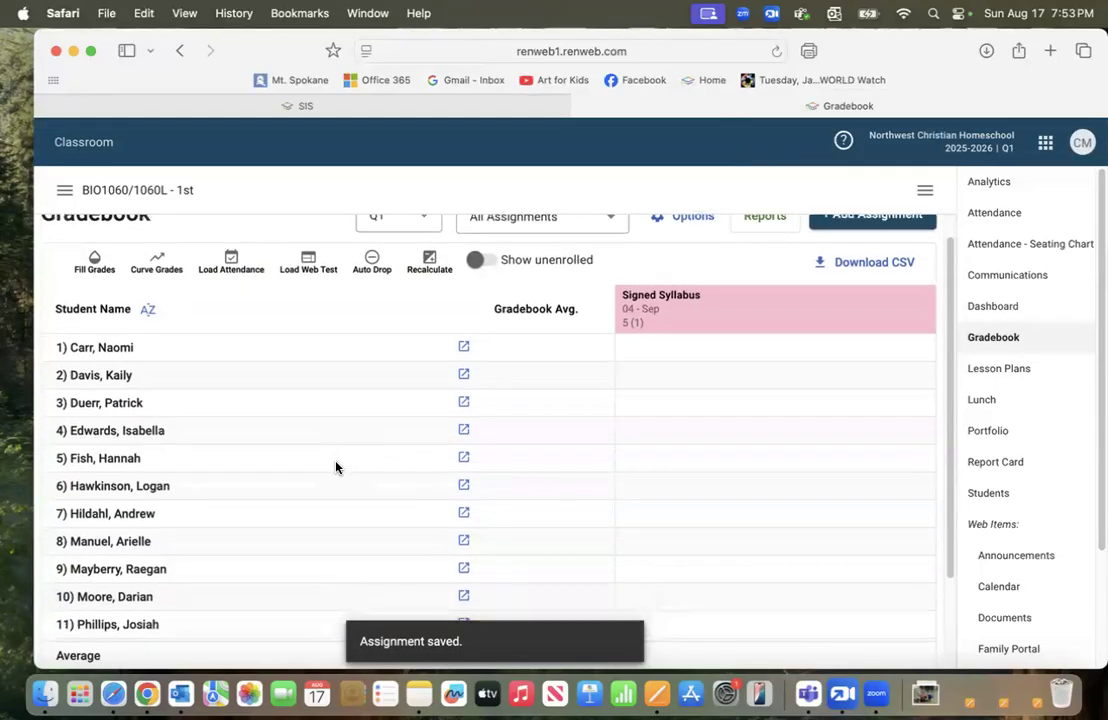
{"action": "scroll", "coordinate": [336, 467], "scroll_direction": "down", "scroll_amount": 4}
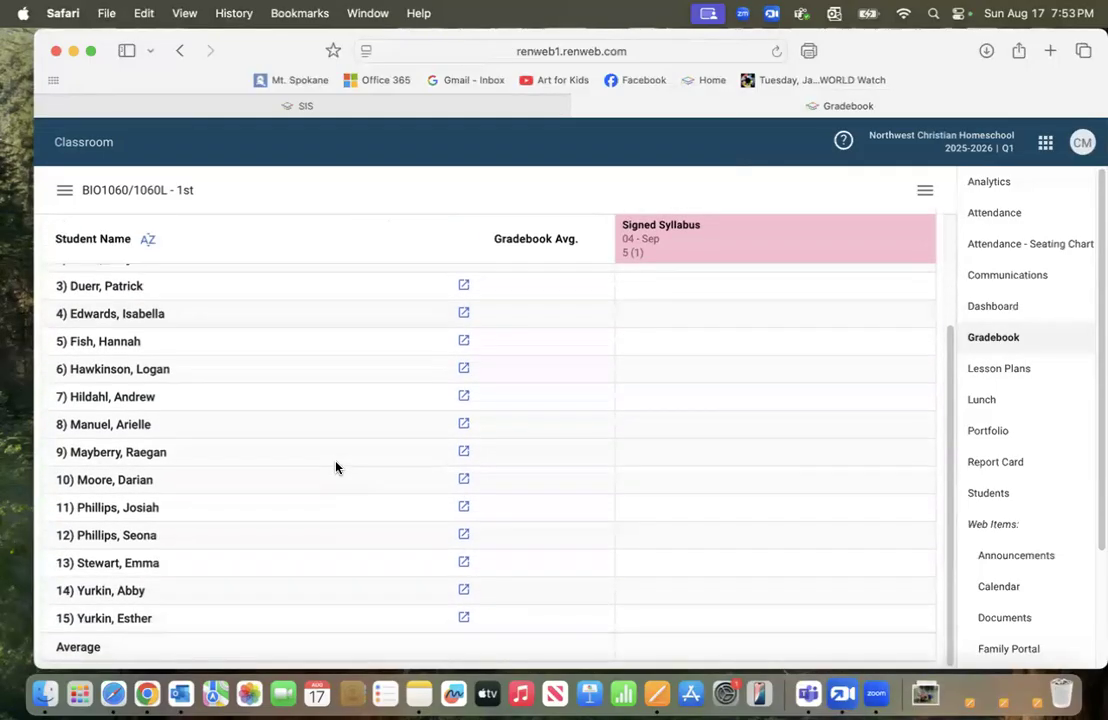
{"action": "scroll", "coordinate": [336, 467], "scroll_direction": "up", "scroll_amount": 3}
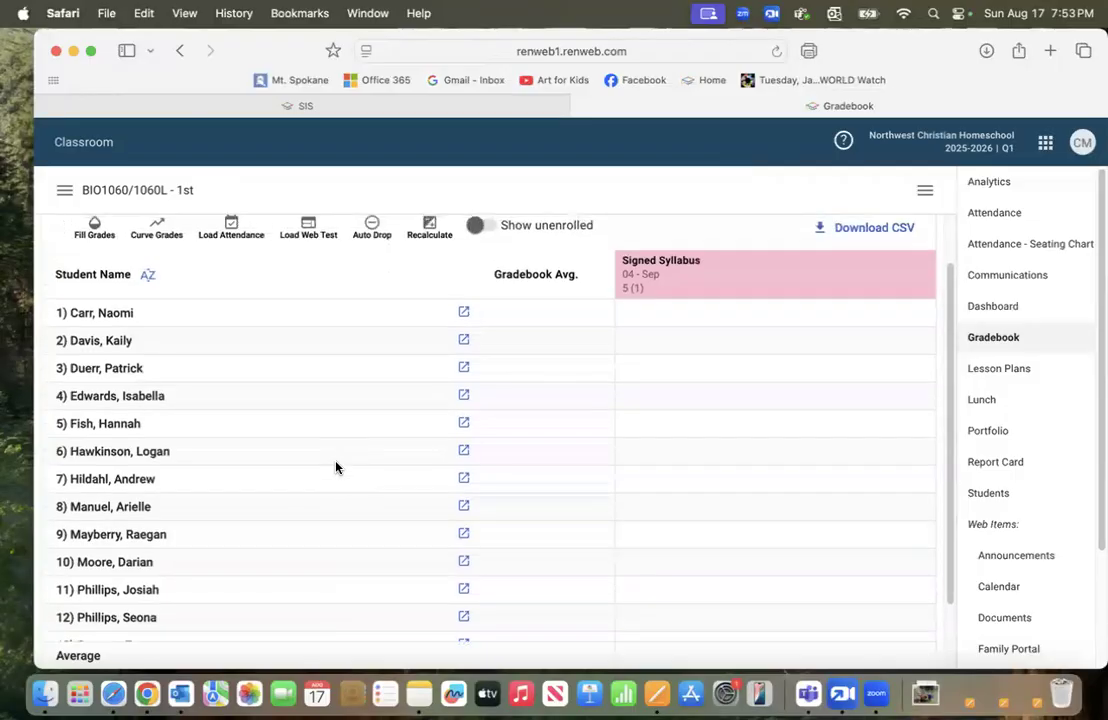
{"action": "scroll", "coordinate": [336, 467], "scroll_direction": "down", "scroll_amount": 3}
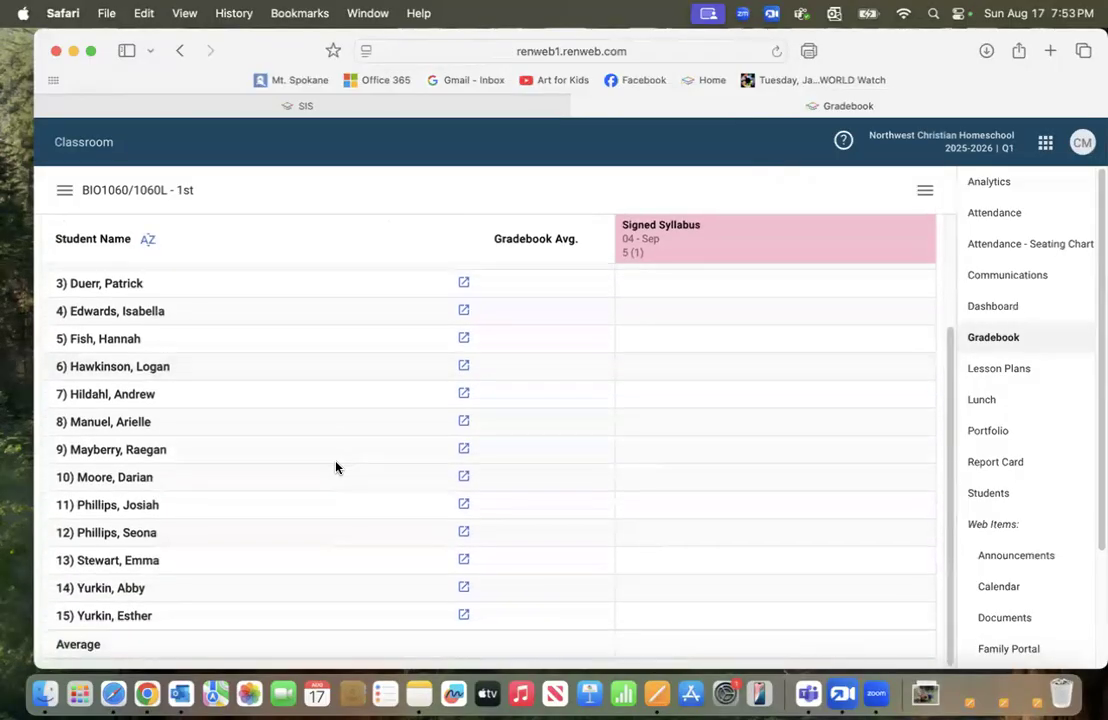
{"action": "scroll", "coordinate": [336, 467], "scroll_direction": "up", "scroll_amount": 3}
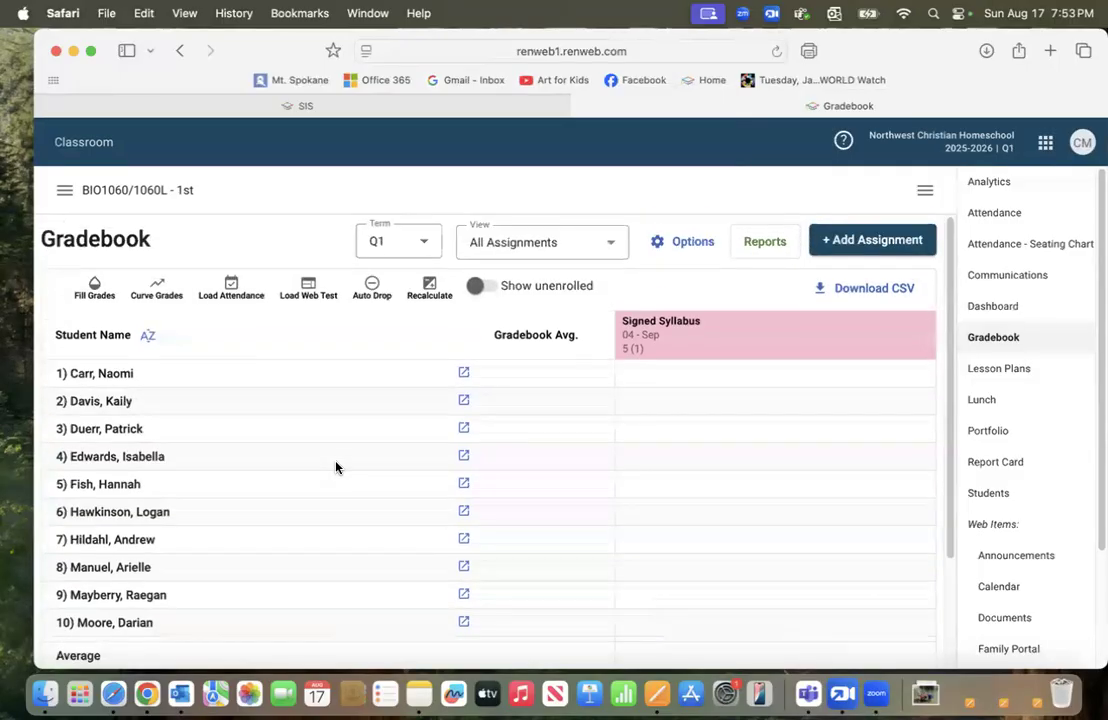